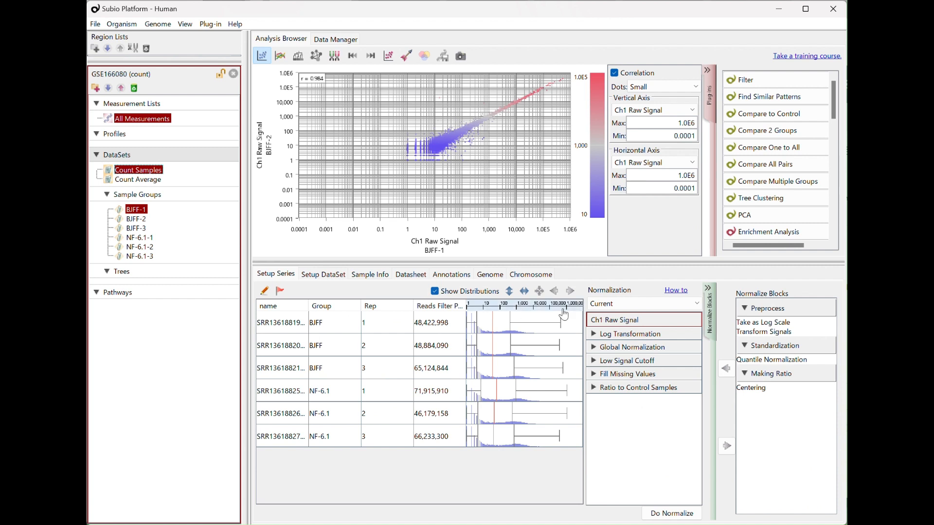
# Step: Load the Nothing* normalization preset and run the normalization so only the raw signal block remains
pyautogui.click(624, 302)
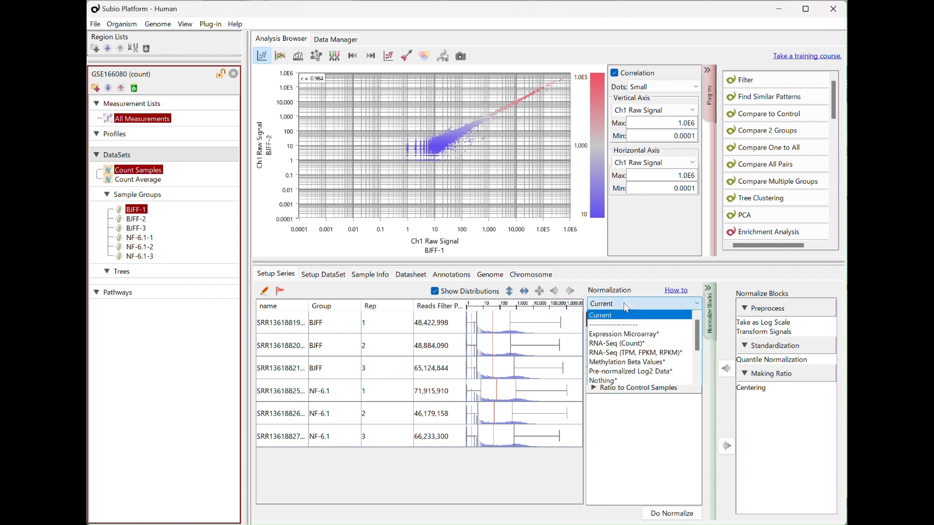
pyautogui.click(614, 380)
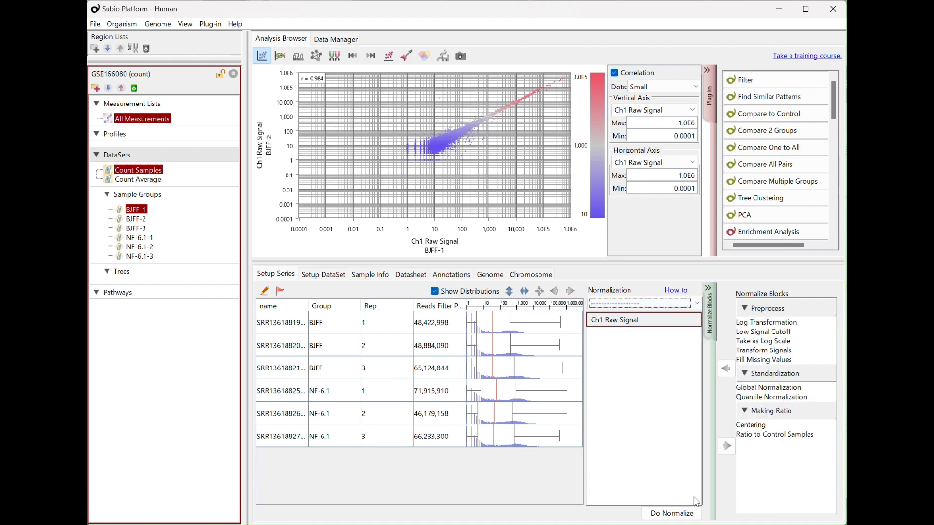
pyautogui.click(671, 514)
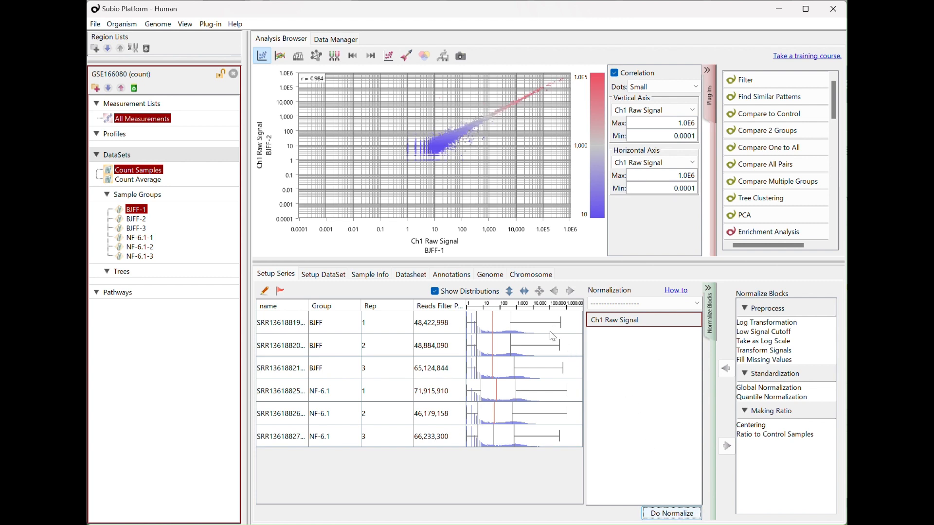
# Step: Stretch the distribution histograms vertically and make the sample rows slightly taller in the series table
pyautogui.click(509, 291)
pyautogui.click(510, 292)
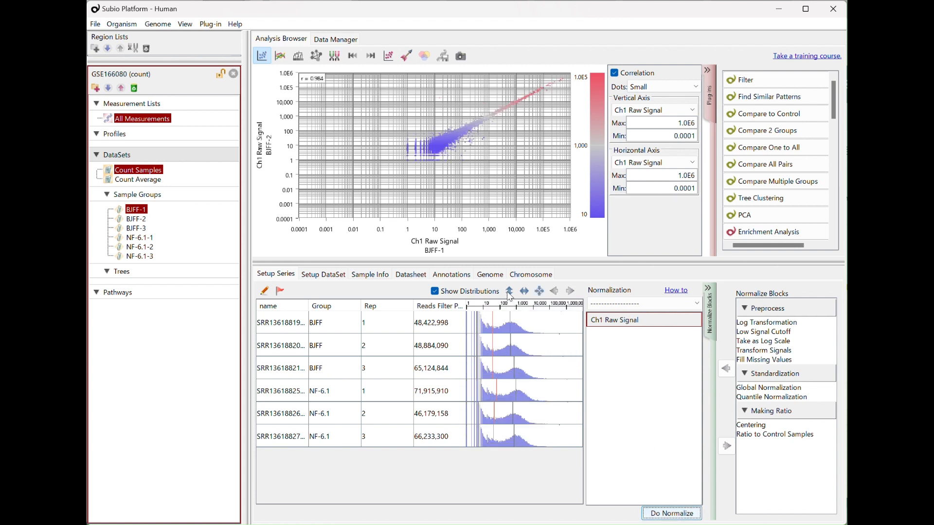
pyautogui.click(530, 337)
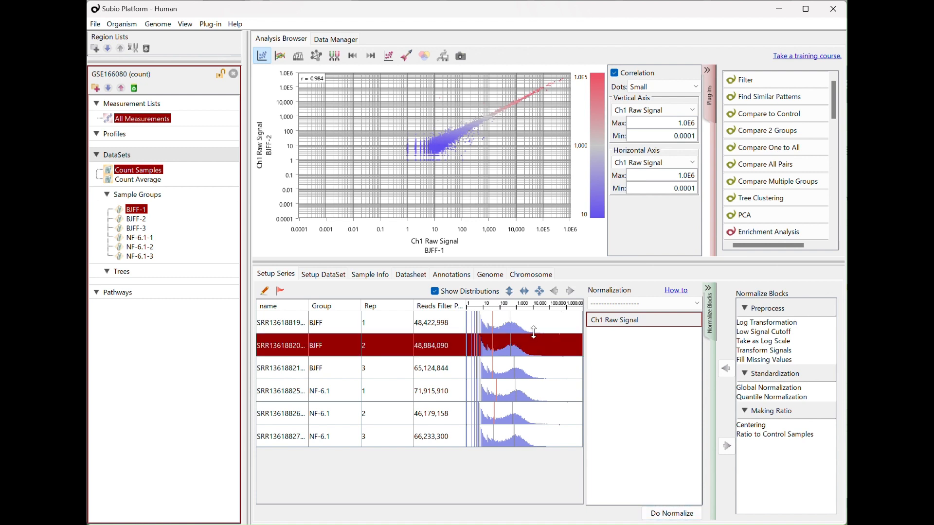
pyautogui.moveTo(534, 332); pyautogui.dragTo(535, 336)
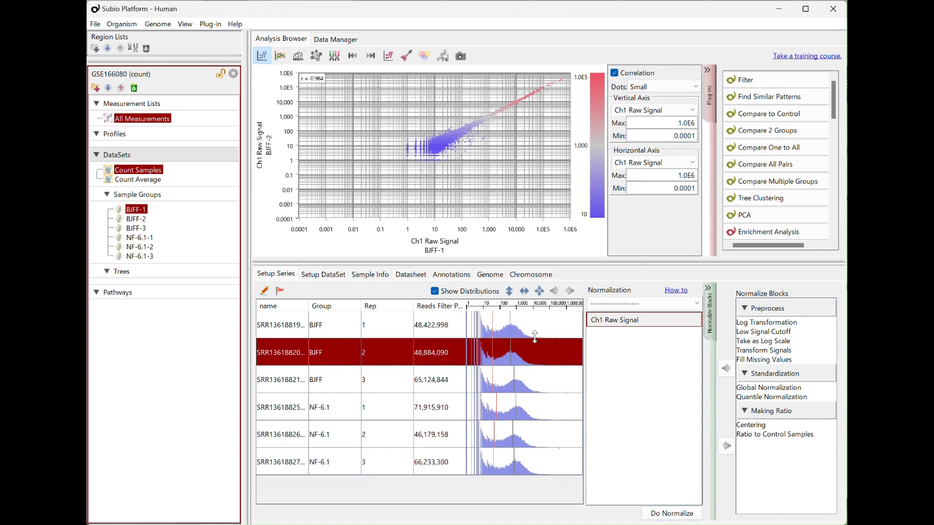
# Step: Compare the filtered read counts and raw signal distributions across the NF-6.1 and BJFF samples
pyautogui.click(445, 405)
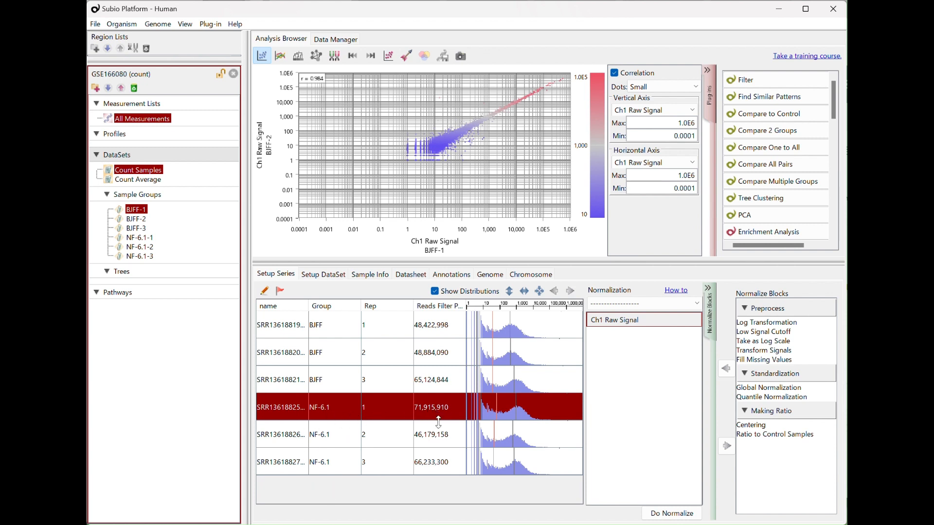
pyautogui.click(442, 437)
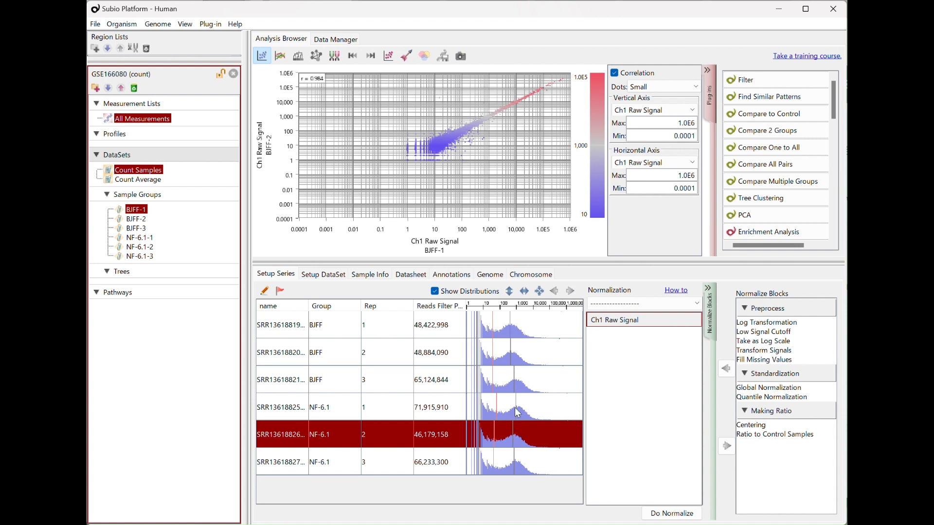
pyautogui.click(515, 388)
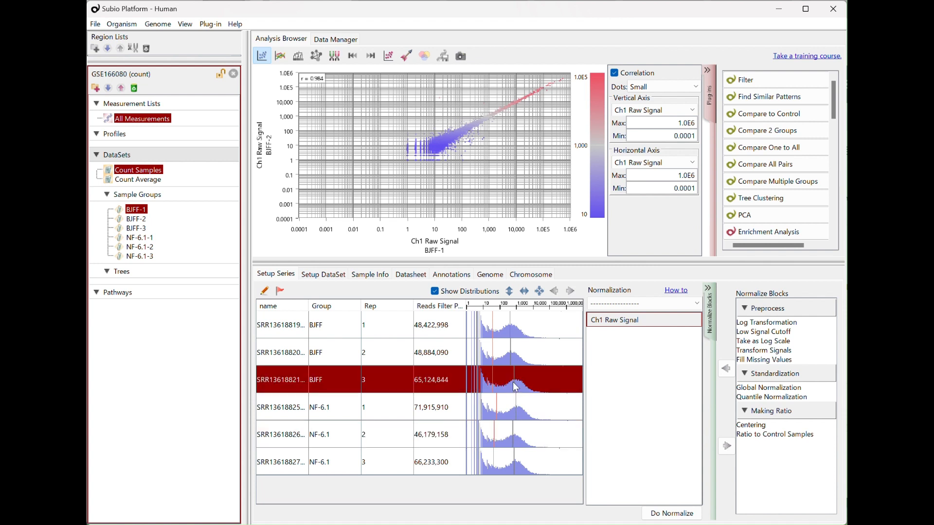
pyautogui.click(524, 358)
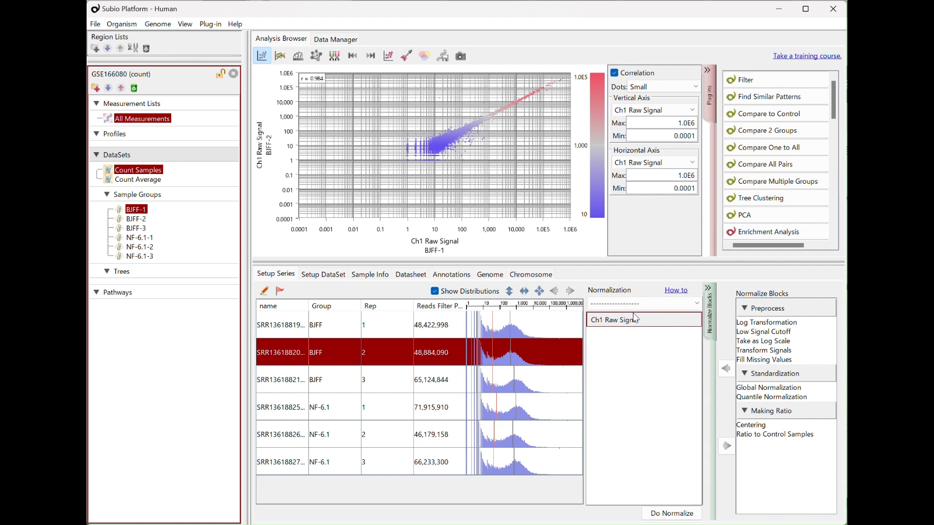
# Step: Load the RNA-Seq (Count)* normalization preset and check the base option of its Log Transformation block
pyautogui.click(646, 305)
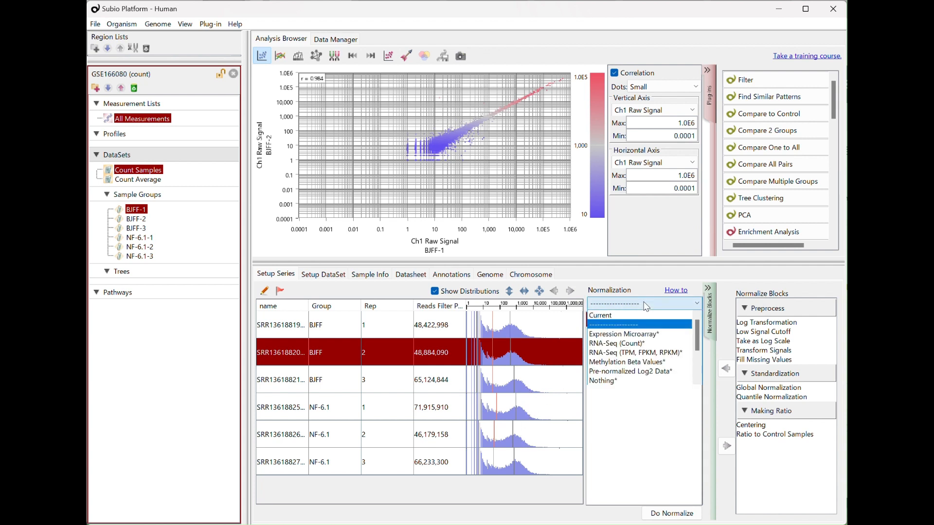
pyautogui.click(637, 344)
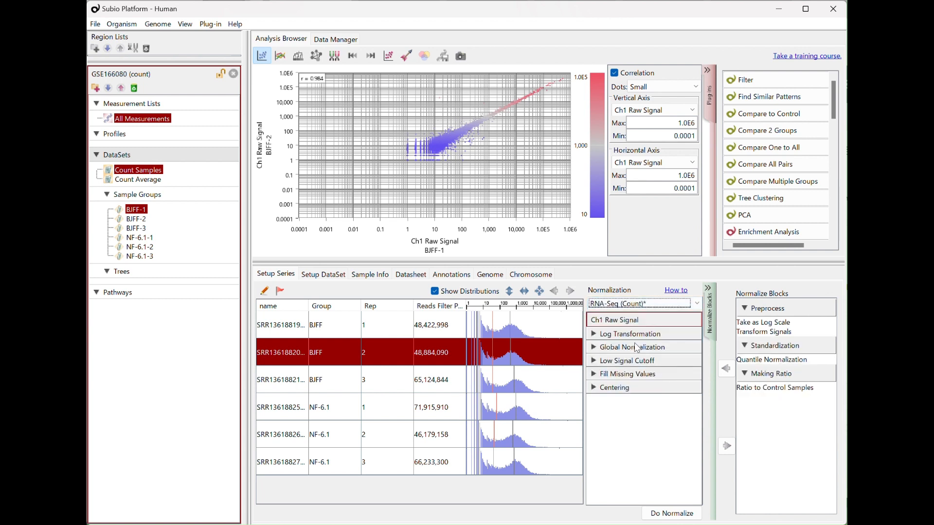
pyautogui.click(649, 335)
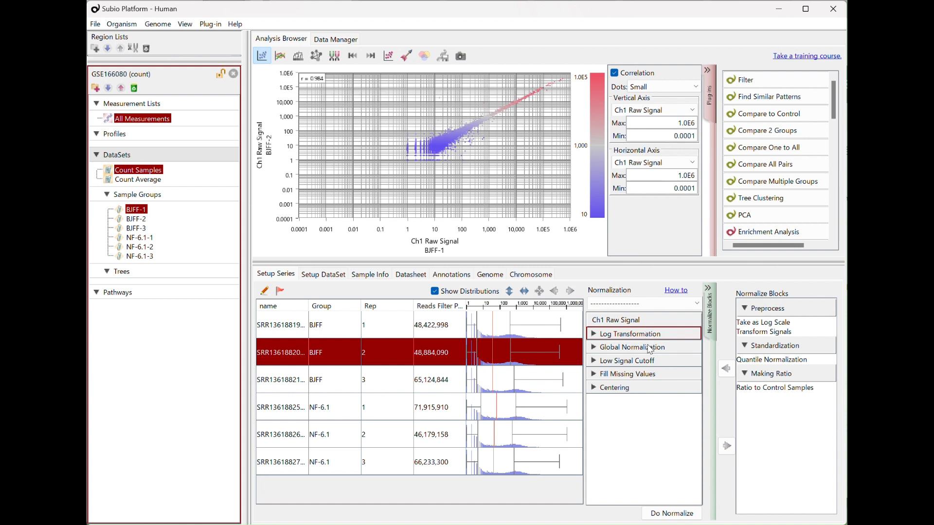
pyautogui.click(592, 335)
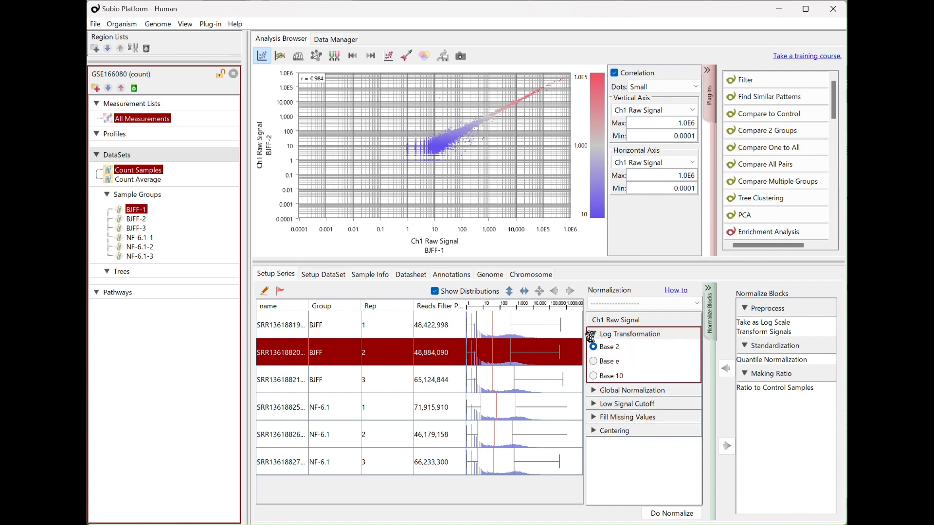
pyautogui.click(590, 336)
# Step: Set the Global Normalization percentile to 80
pyautogui.click(596, 348)
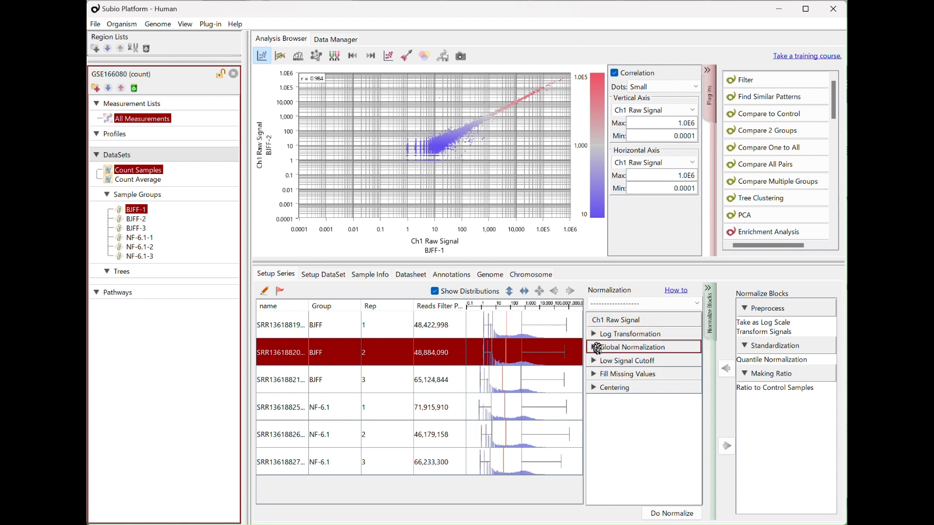
pyautogui.click(594, 348)
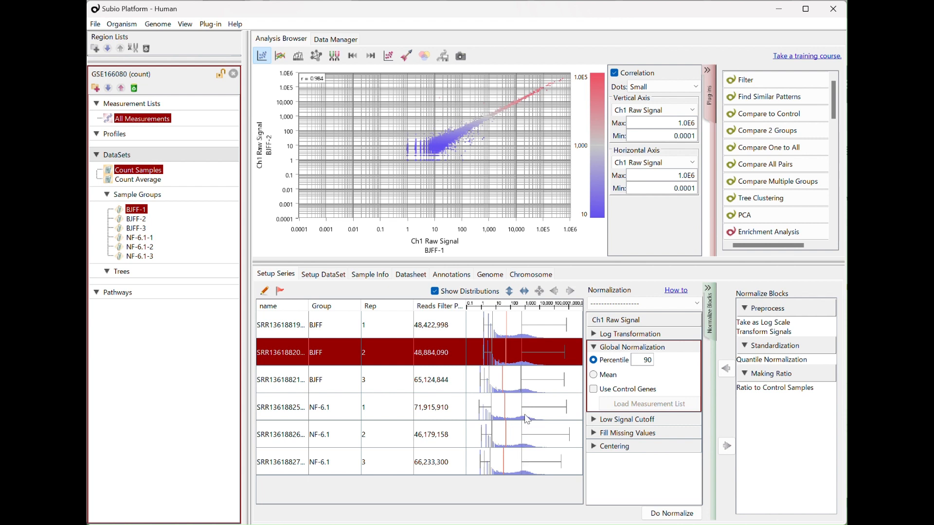
pyautogui.doubleClick(638, 362)
pyautogui.write('80')
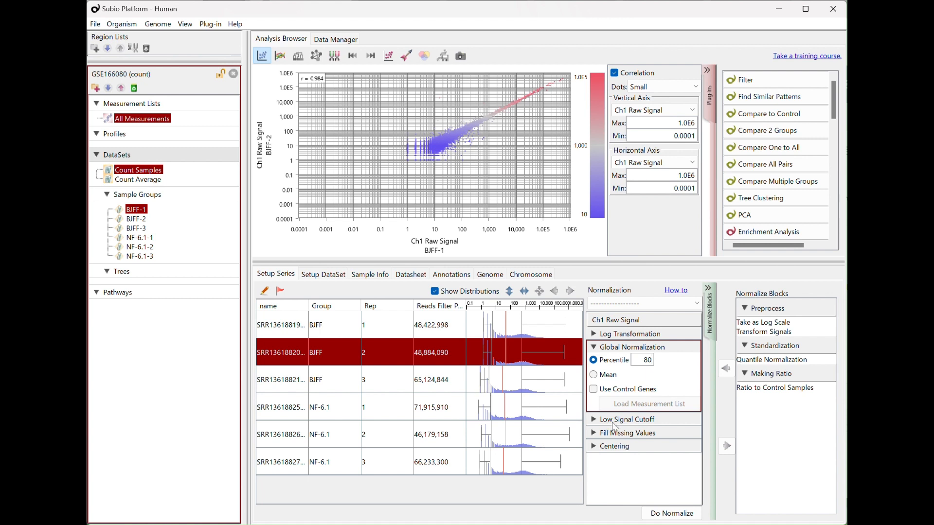
pyautogui.click(594, 346)
# Step: Show the Low Signal Cutoff settings and enlarge the distribution histograms at that stage
pyautogui.click(617, 361)
pyautogui.click(597, 361)
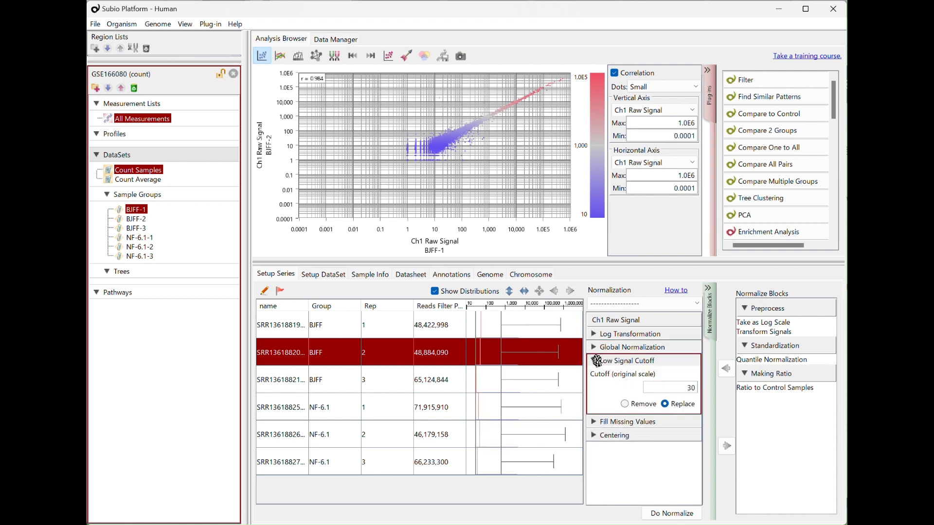
pyautogui.click(510, 291)
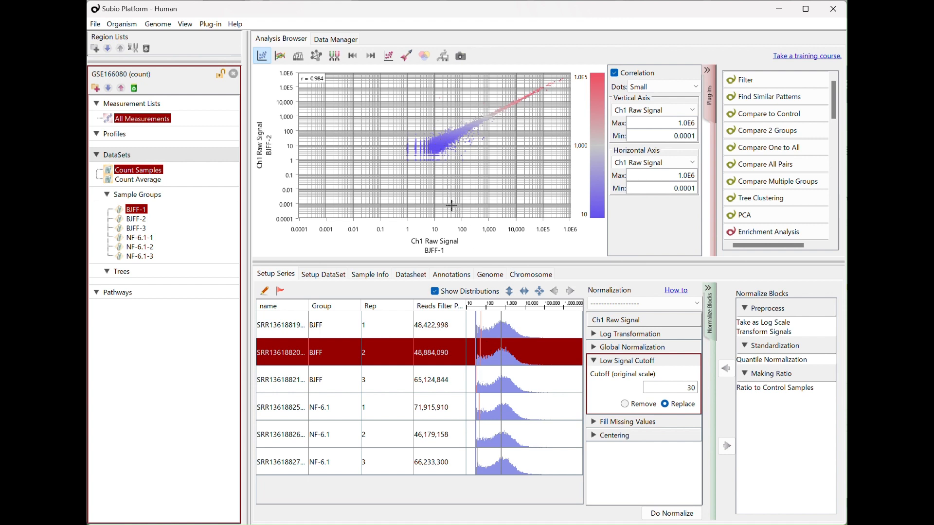
# Step: Select the low-signal points in the BJFF-1 versus BJFF-2 scatter plot and put BJFF-3 on the vertical axis
pyautogui.moveTo(442, 215); pyautogui.dragTo(398, 142)
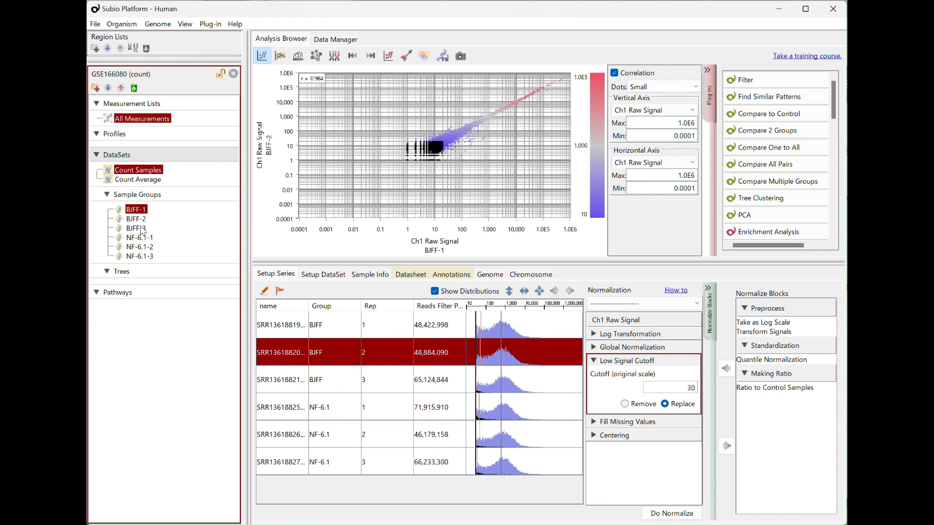
pyautogui.moveTo(136, 228); pyautogui.dragTo(267, 165)
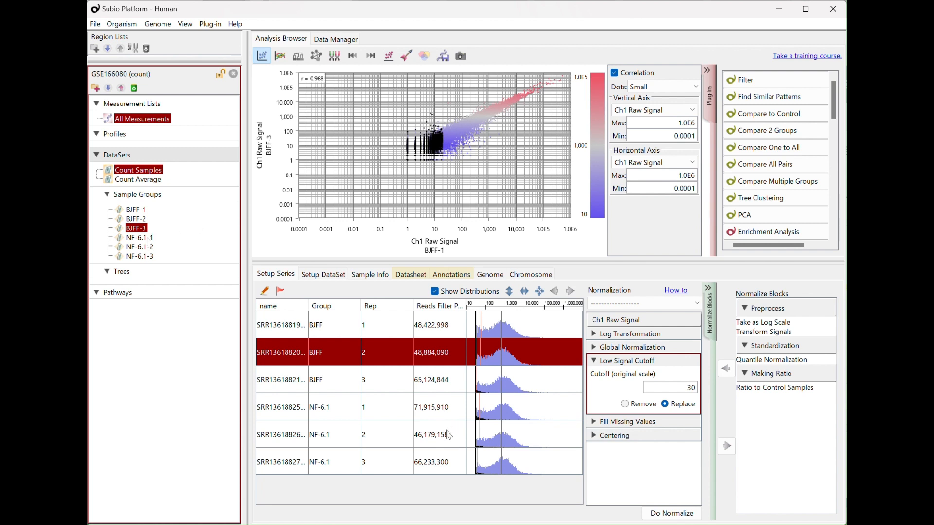
# Step: Plot NF-6.1-2 horizontally against NF-6.1-1 vertically, clear the old selection and select the low-signal points with a box
pyautogui.click(152, 247)
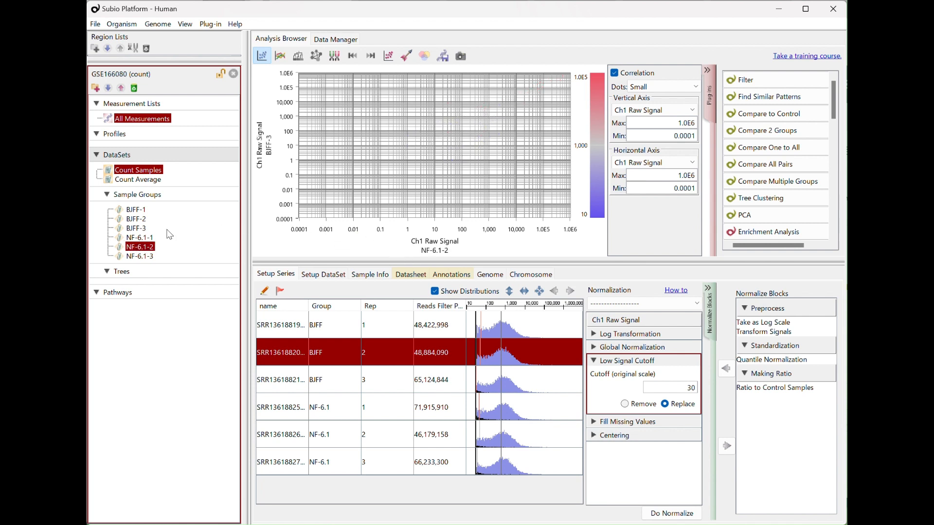
pyautogui.click(146, 238)
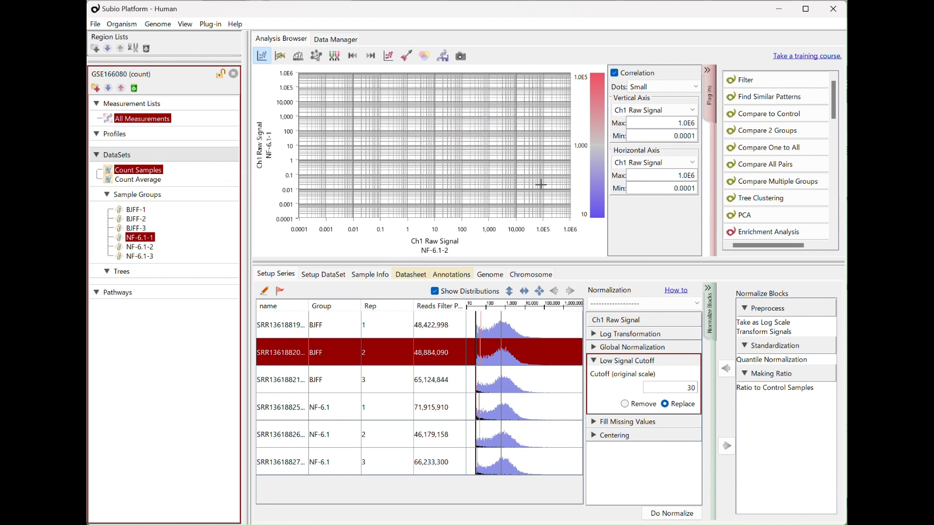
pyautogui.click(508, 182)
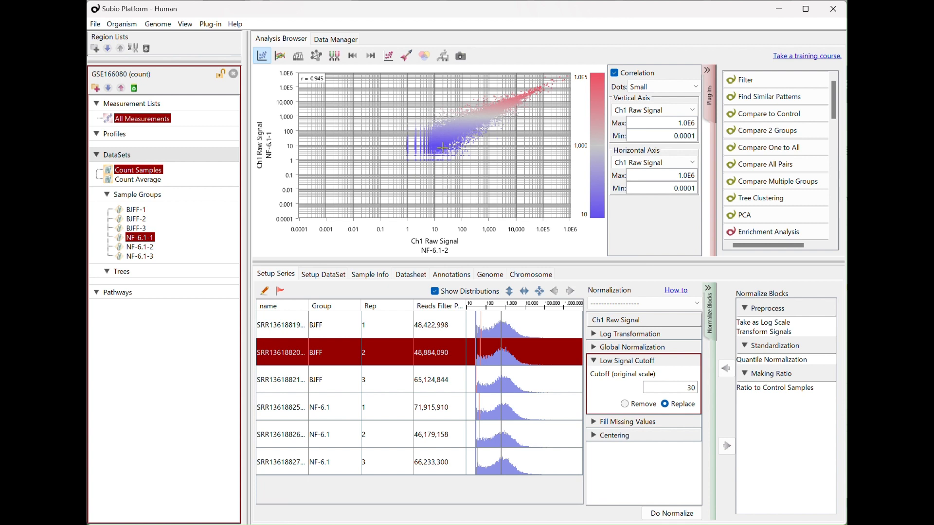
pyautogui.moveTo(443, 132); pyautogui.dragTo(364, 209)
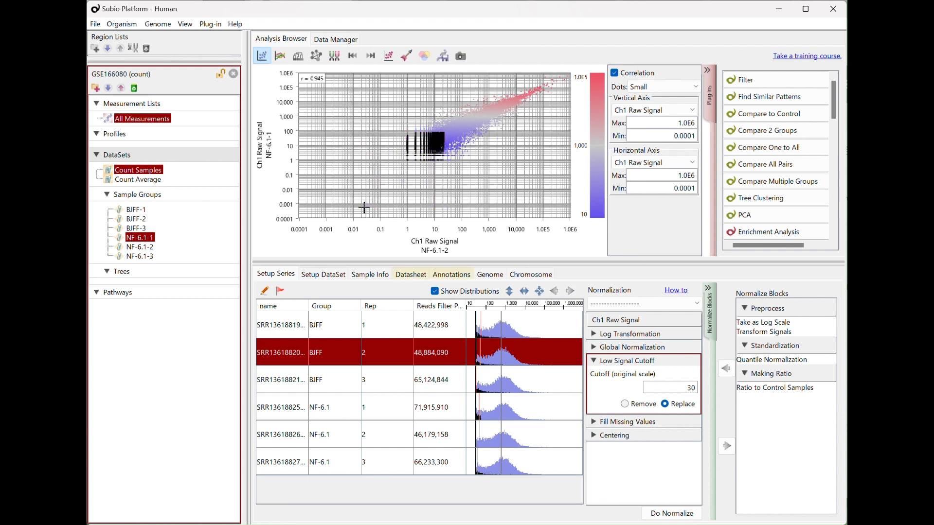
pyautogui.moveTo(448, 132); pyautogui.dragTo(360, 188)
# Step: Set the Fill Missing Values imputation to 4.5 and run the normalization
pyautogui.click(594, 421)
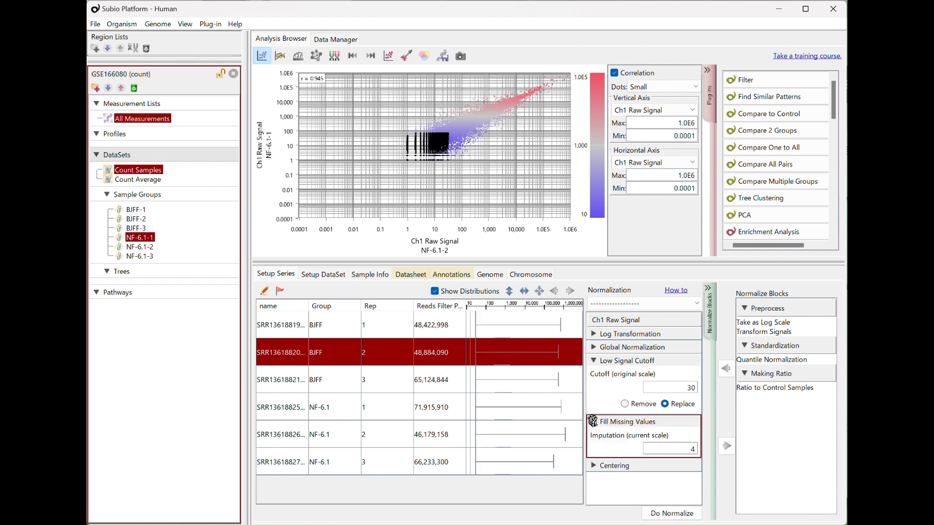
pyautogui.click(679, 451)
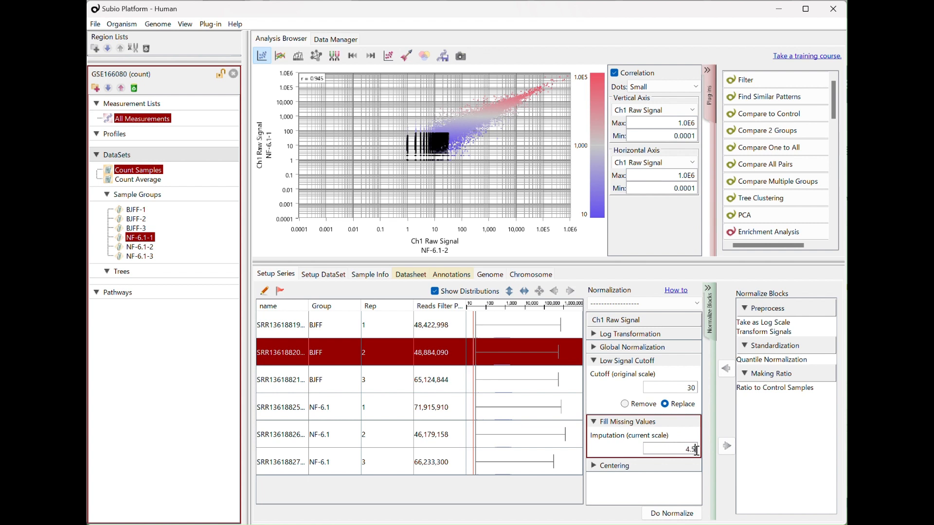
pyautogui.click(672, 513)
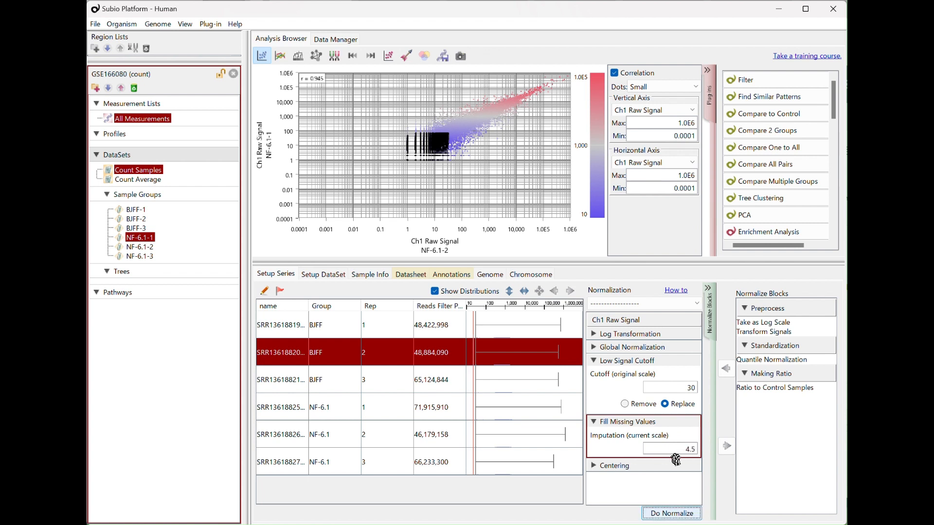
# Step: Set the Low Signal Cutoff to 20 and the Fill Missing Values imputation to 4
pyautogui.click(687, 386)
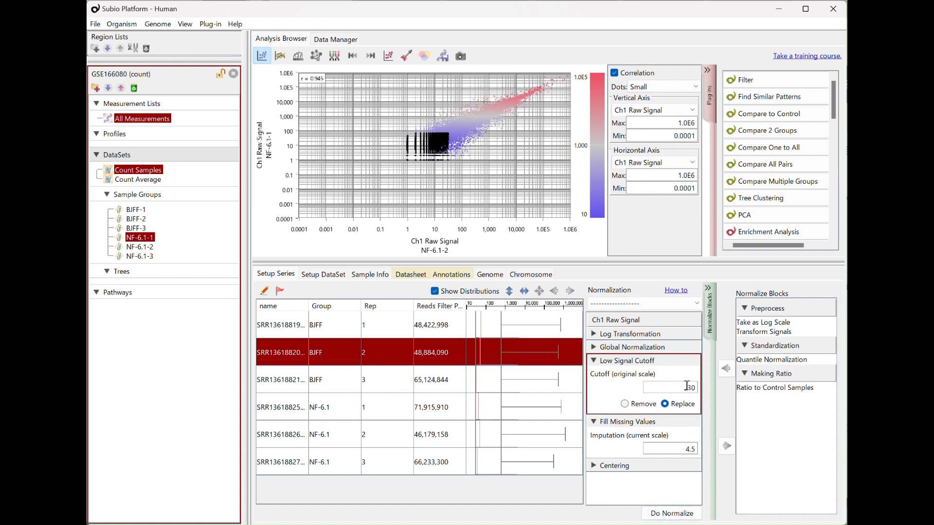
pyautogui.click(687, 447)
pyautogui.doubleClick(690, 448)
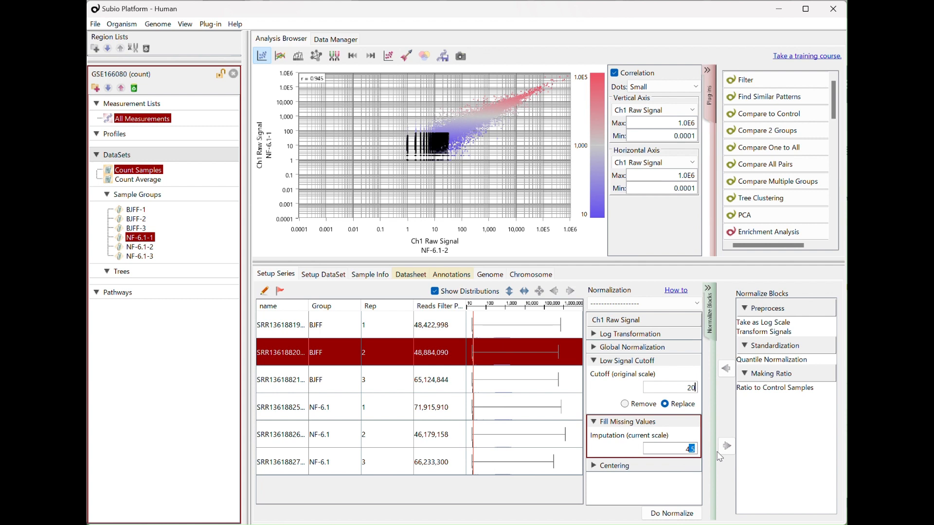
pyautogui.click(675, 449)
# Step: Replace the Centering block with the Ratio to Control Samples block in the normalization scenario
pyautogui.click(679, 467)
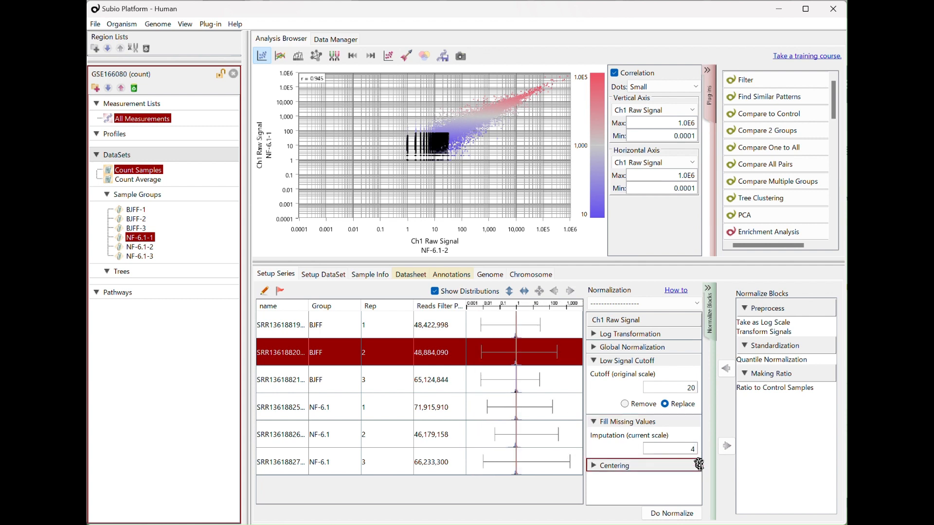
pyautogui.click(726, 446)
pyautogui.click(752, 391)
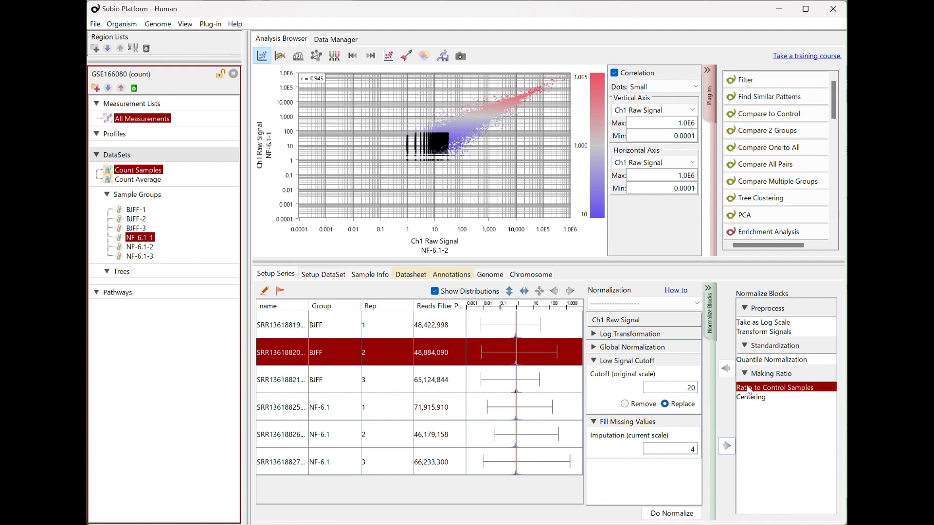
pyautogui.click(726, 368)
# Step: Set the three BJFF samples as the mean-based control for a group of all six samples and run the normalization
pyautogui.scroll(-1, 700, 468)
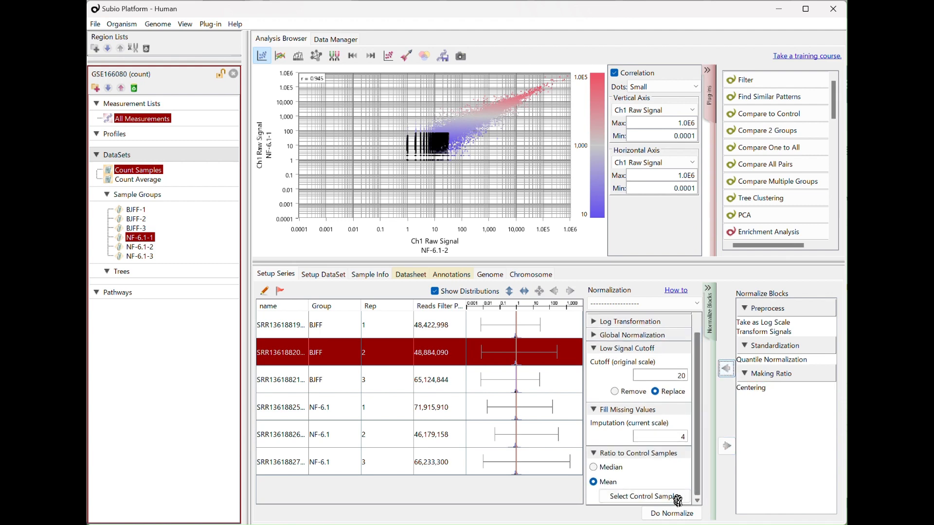
pyautogui.click(645, 496)
pyautogui.click(322, 218)
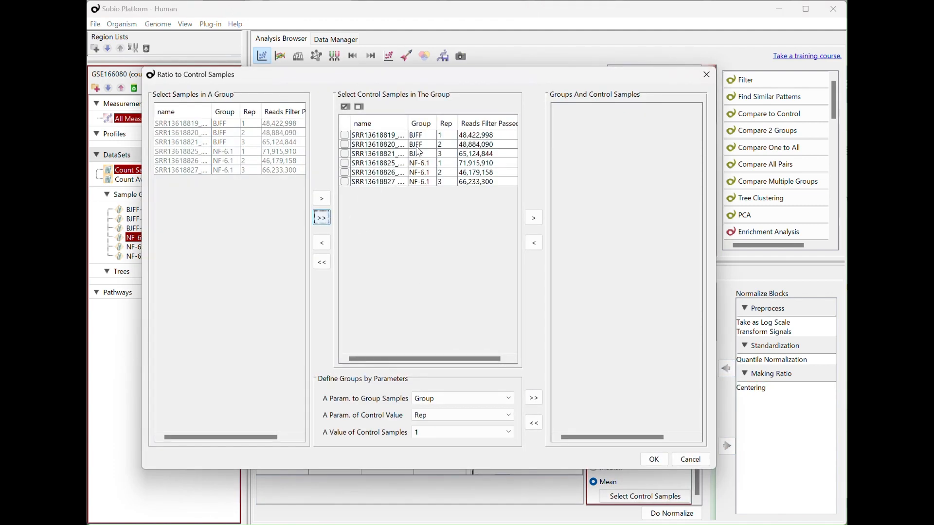
pyautogui.moveTo(426, 137); pyautogui.dragTo(426, 154)
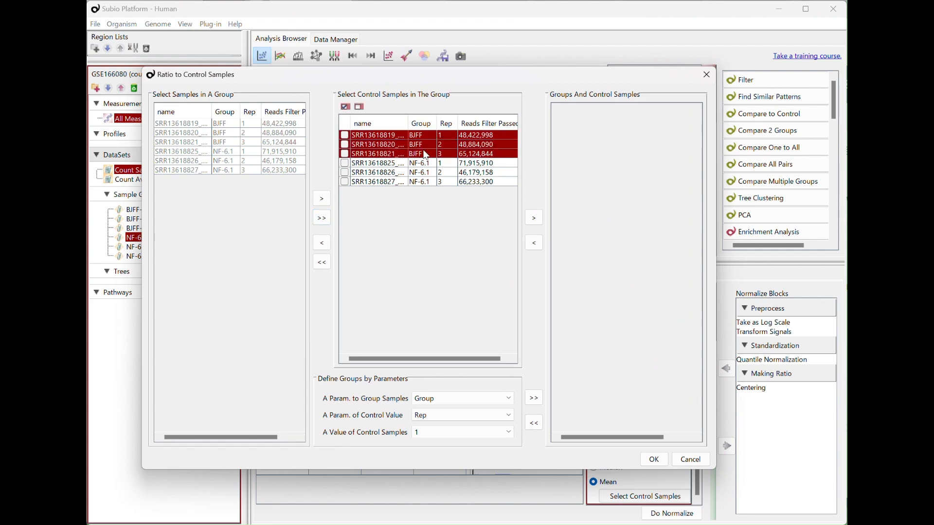
pyautogui.click(345, 106)
pyautogui.click(533, 217)
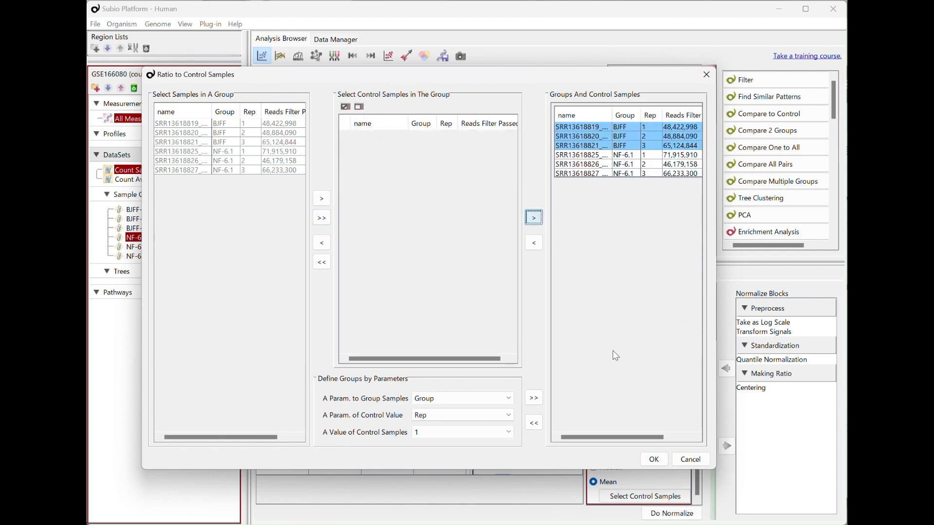
pyautogui.click(654, 460)
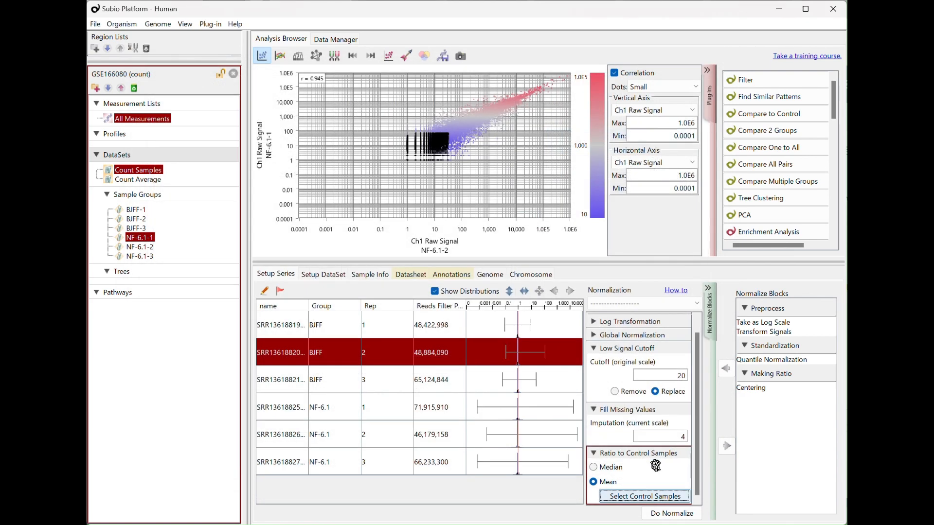
pyautogui.click(672, 513)
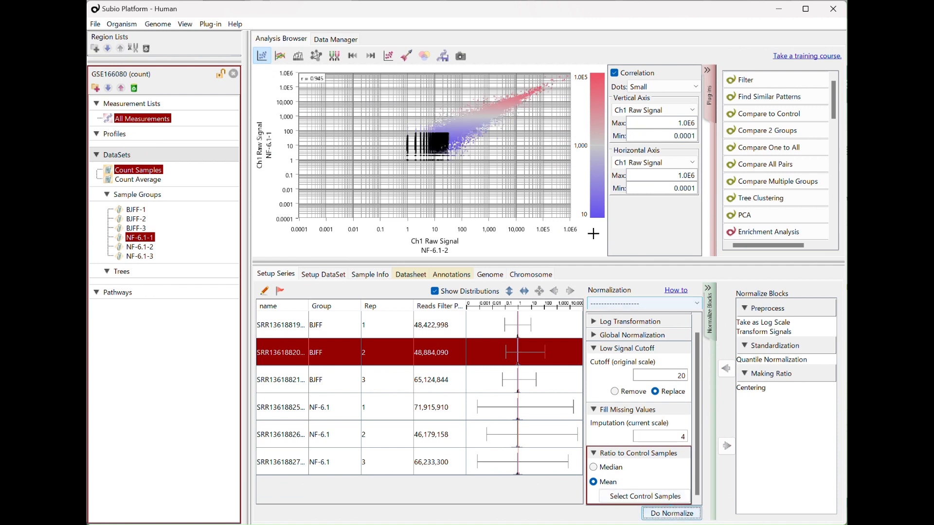
# Step: Plot Processed Signal on the vertical axis against Ch1 Raw Signal for NF-6.1 in the Count Average dataset
pyautogui.click(651, 111)
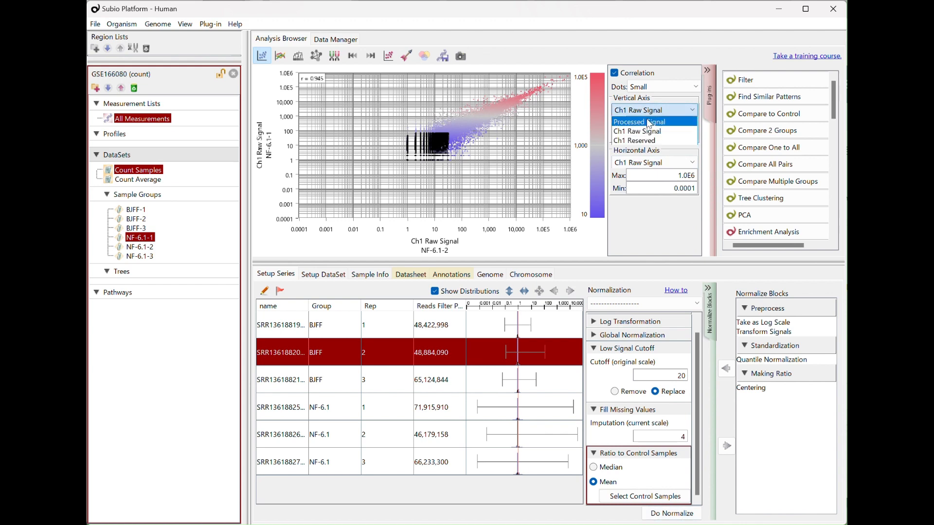
pyautogui.click(650, 122)
pyautogui.click(155, 181)
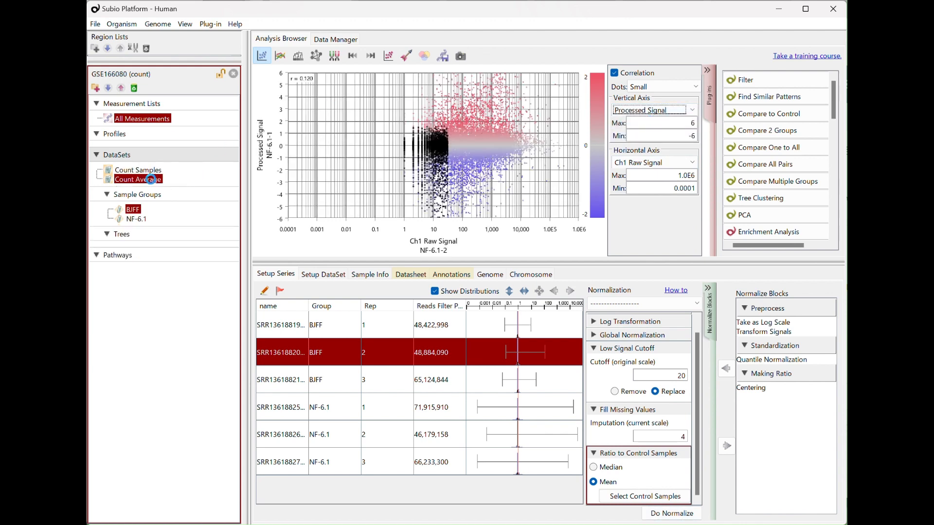
pyautogui.click(136, 219)
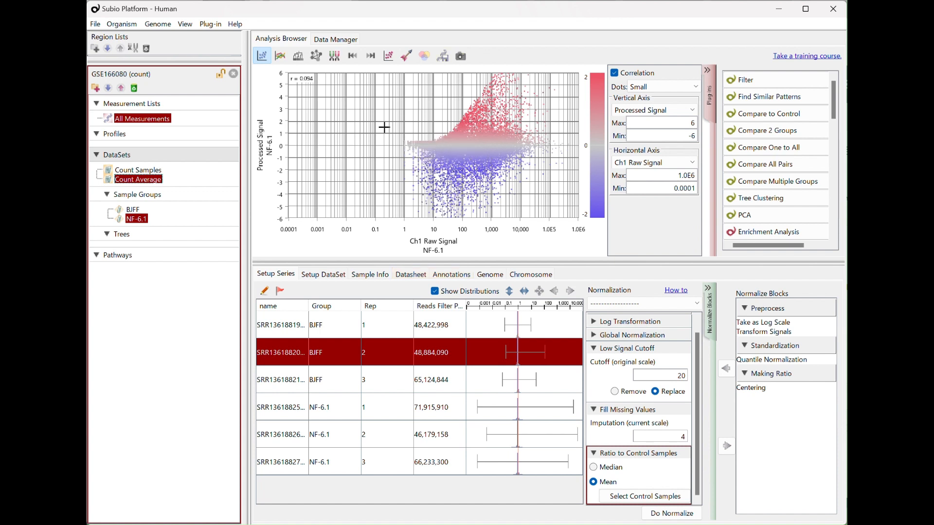
# Step: View the Count Average data as a line graph of Processed Signal, and return to the scatter plot
pyautogui.click(282, 59)
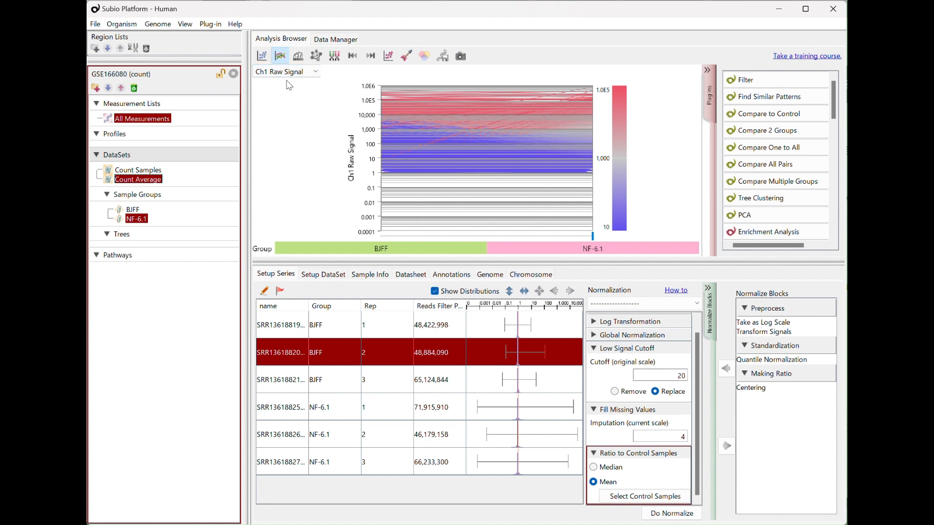
pyautogui.click(287, 72)
pyautogui.click(277, 87)
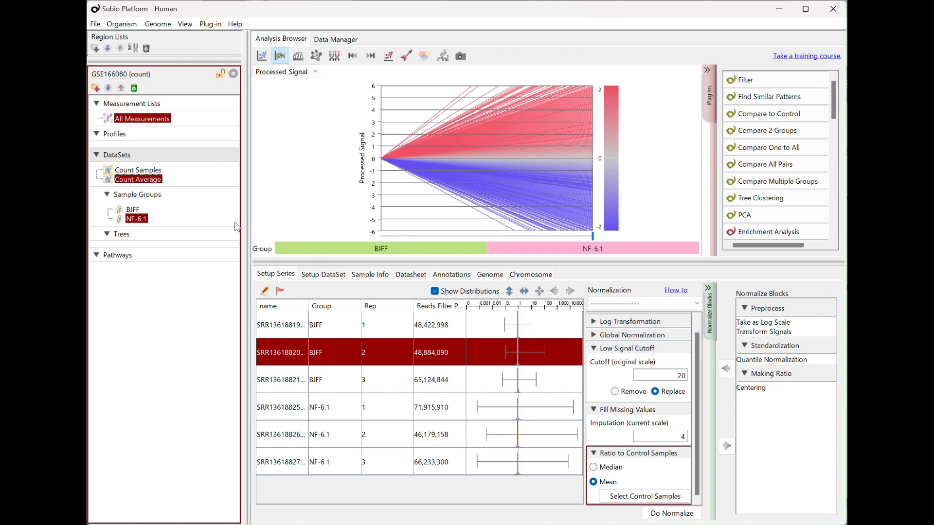
pyautogui.click(261, 55)
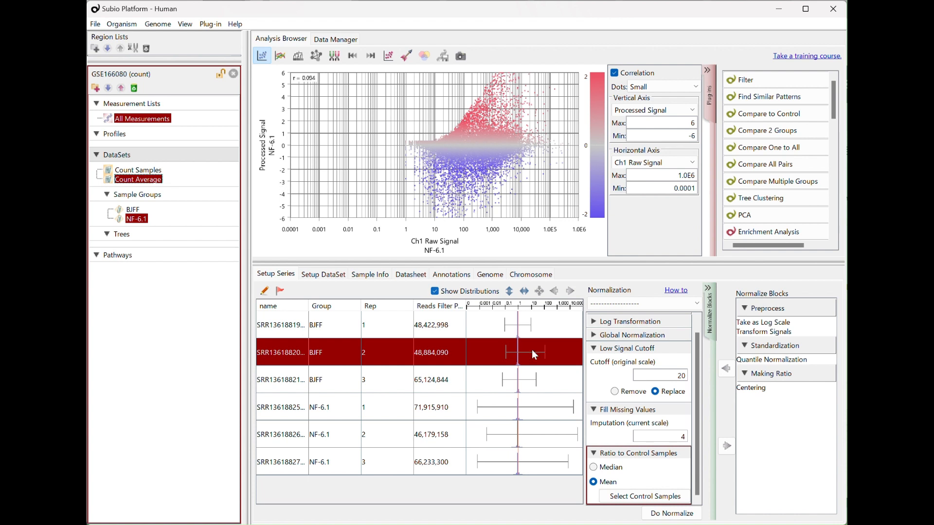
# Step: Remove the Low Signal Cutoff and Fill Missing Values blocks from the normalization scenario and run the normalization
pyautogui.click(665, 354)
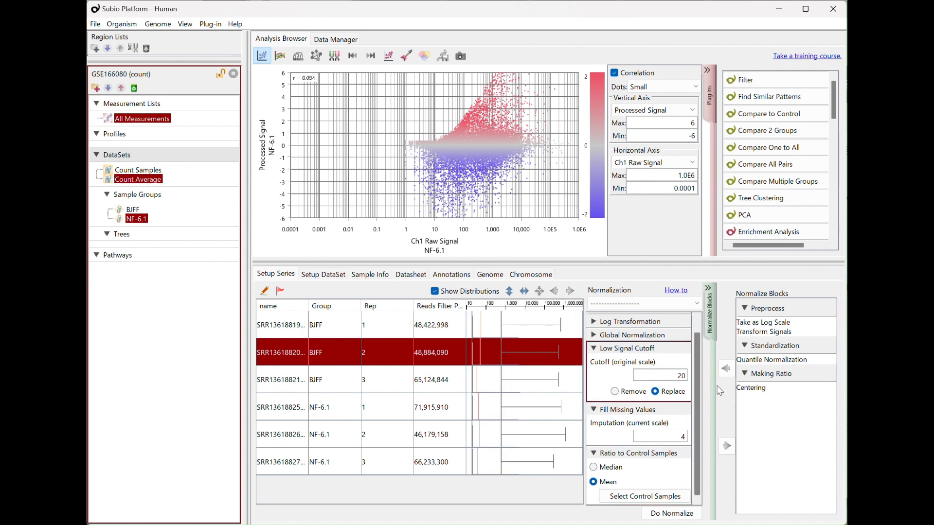
pyautogui.click(726, 445)
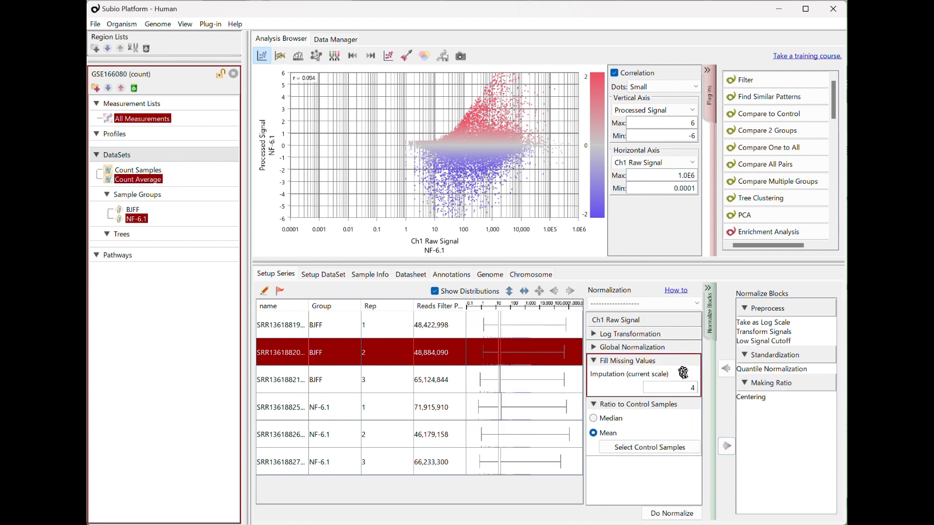
pyautogui.click(727, 446)
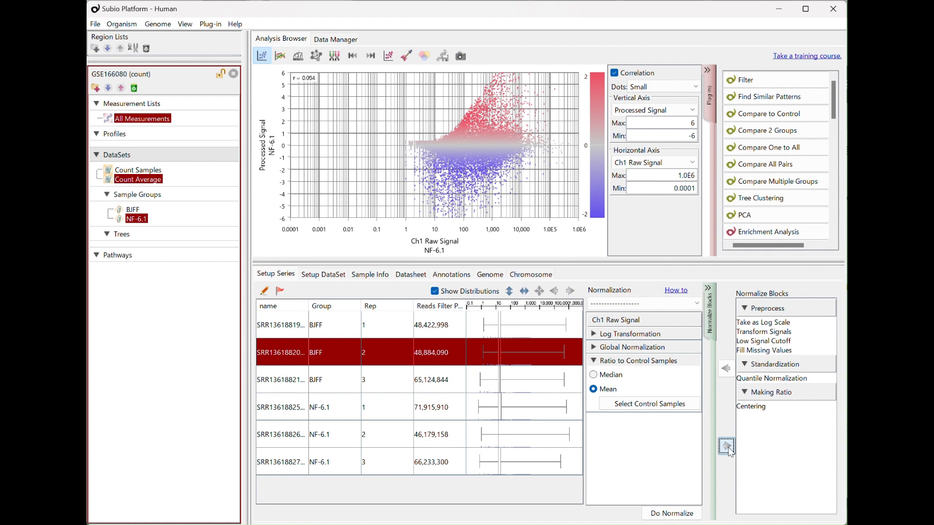
pyautogui.click(680, 514)
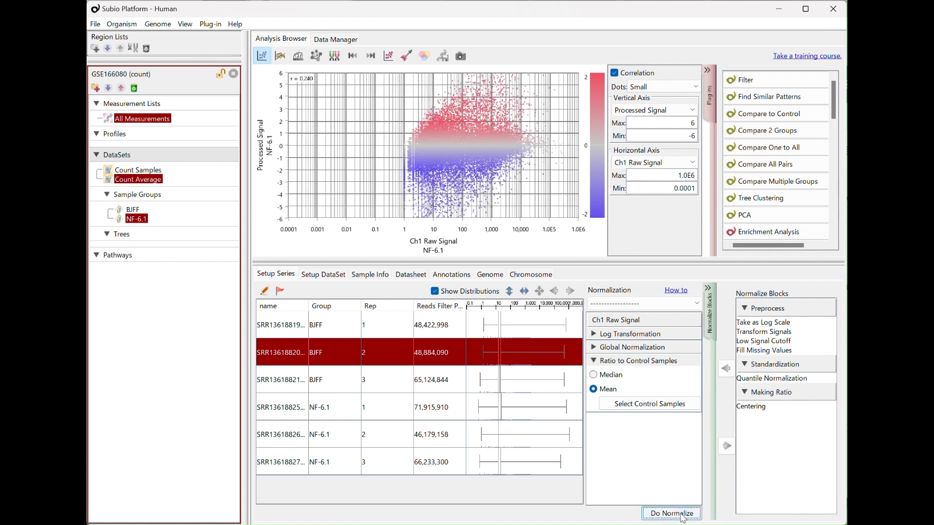
# Step: Add the Low Signal Cutoff and Fill Missing Values blocks back to the normalization scenario
pyautogui.click(756, 351)
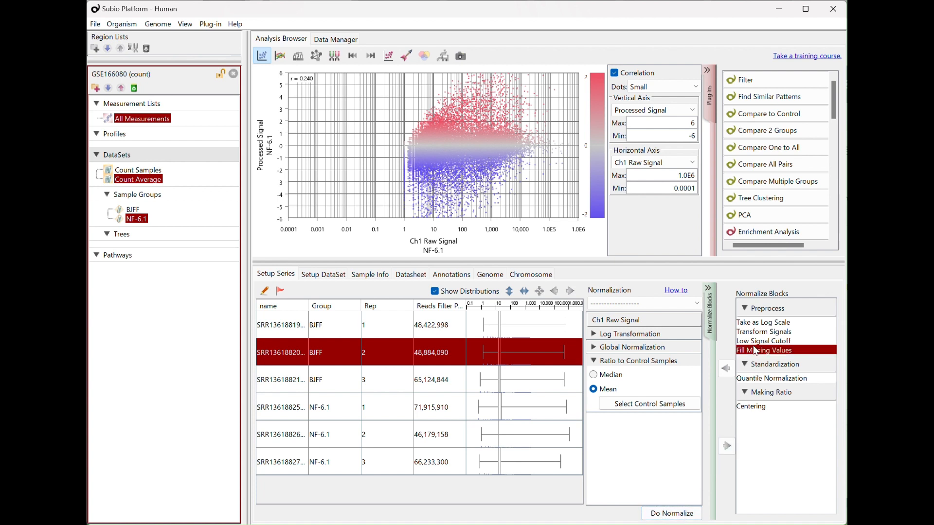
pyautogui.doubleClick(752, 341)
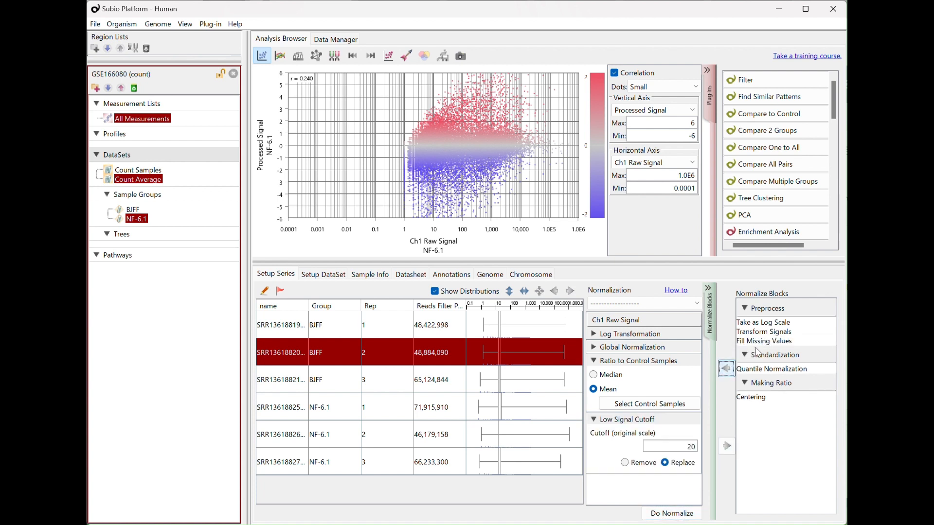
pyautogui.click(726, 368)
# Step: Move the Low Signal Cutoff and Fill Missing Values blocks ahead of Ratio to Control Samples and run the normalization
pyautogui.click(654, 417)
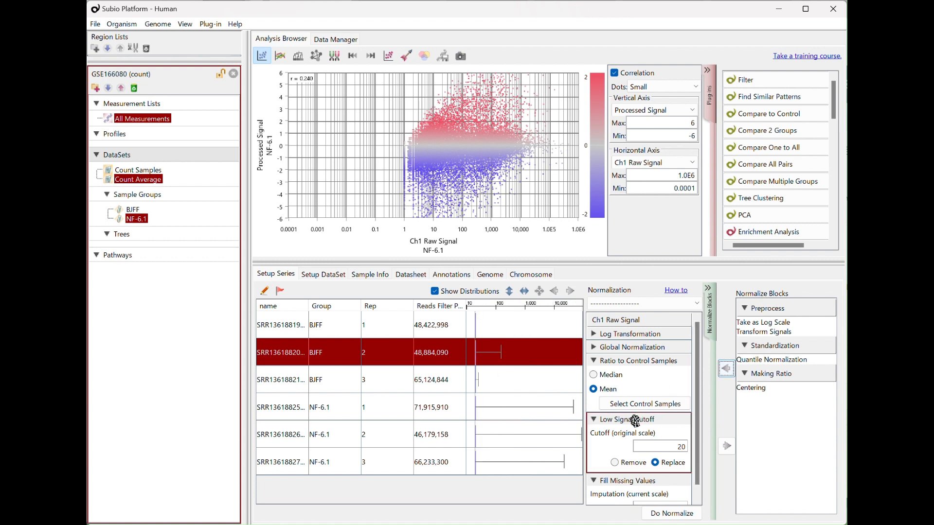
pyautogui.moveTo(635, 421); pyautogui.dragTo(633, 361)
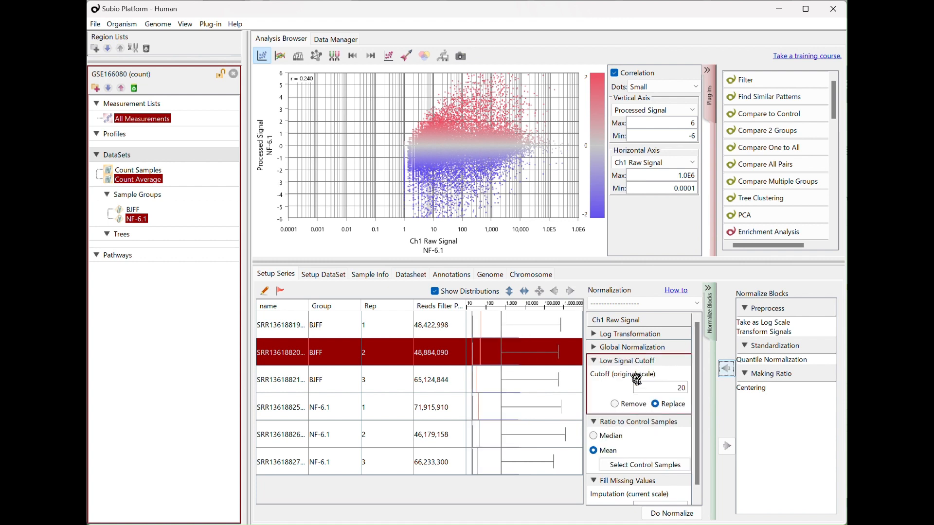
pyautogui.click(595, 422)
pyautogui.click(594, 361)
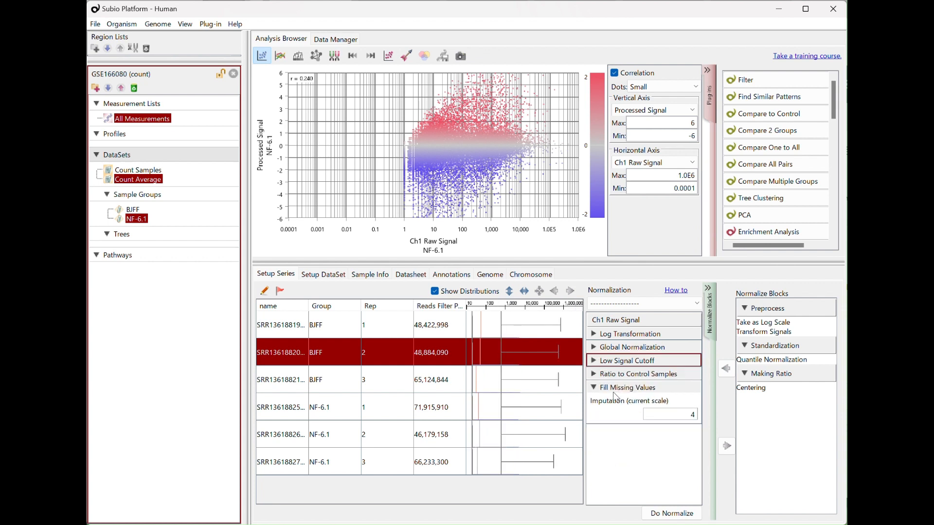
pyautogui.click(596, 389)
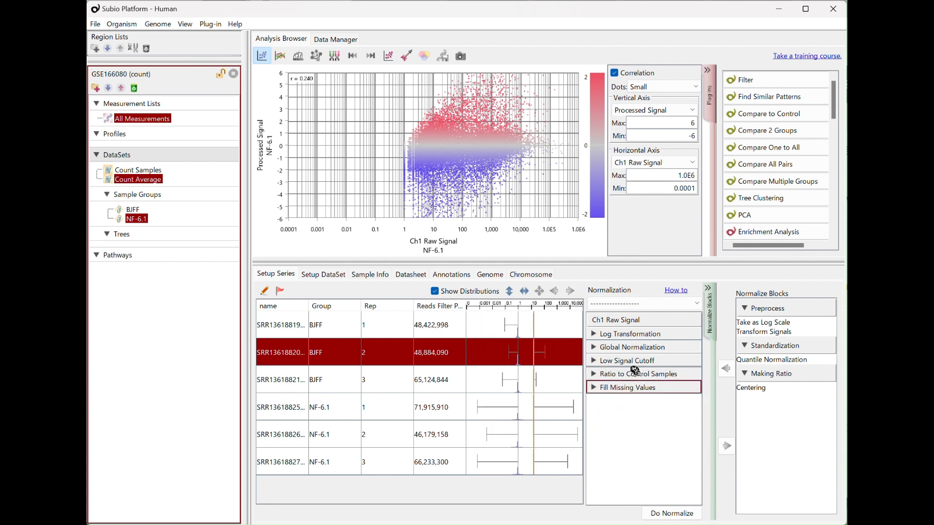
pyautogui.moveTo(634, 370); pyautogui.dragTo(633, 371)
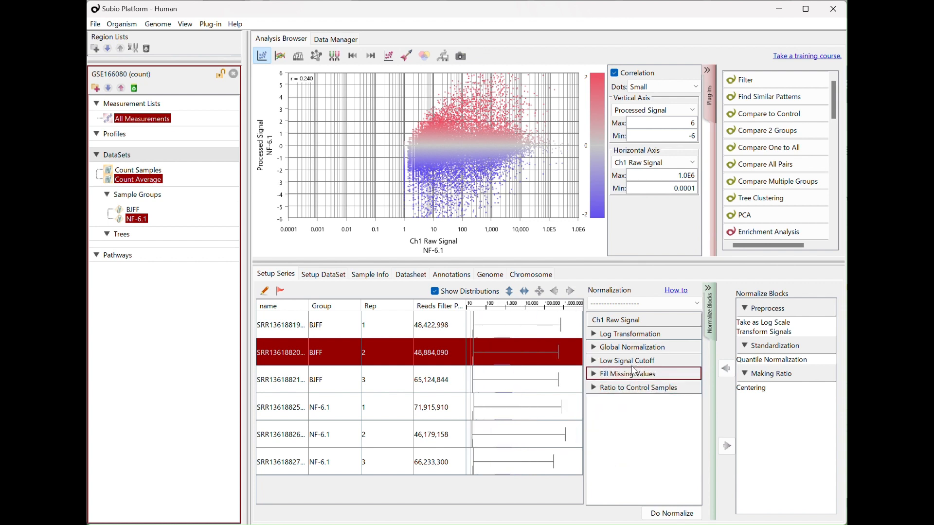
pyautogui.click(662, 509)
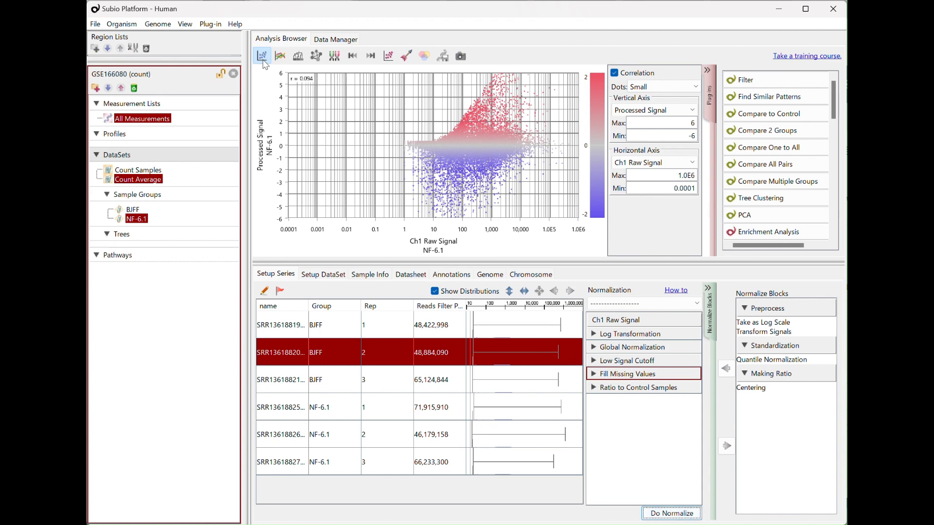
# Step: Load the GSE166080 (TPM) series for analysis
pyautogui.click(325, 43)
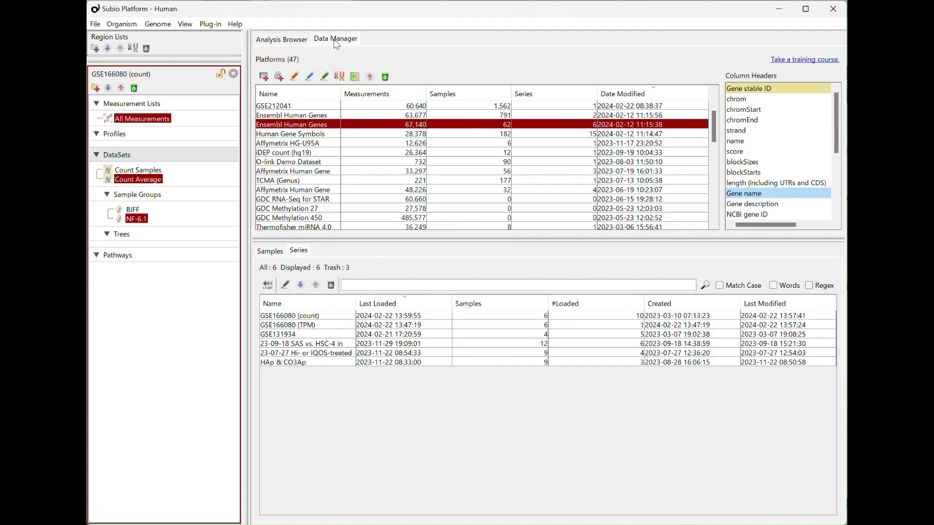
pyautogui.click(315, 326)
pyautogui.click(268, 285)
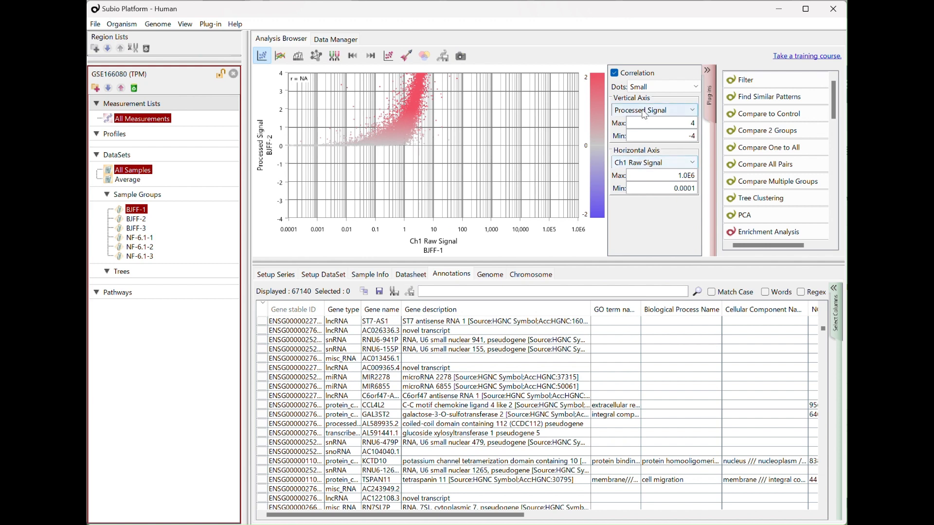
# Step: Plot Ch1 Raw Signal on both axes for BJFF-1 and BJFF-2, and show the series' normalization setup
pyautogui.click(645, 113)
pyautogui.click(645, 131)
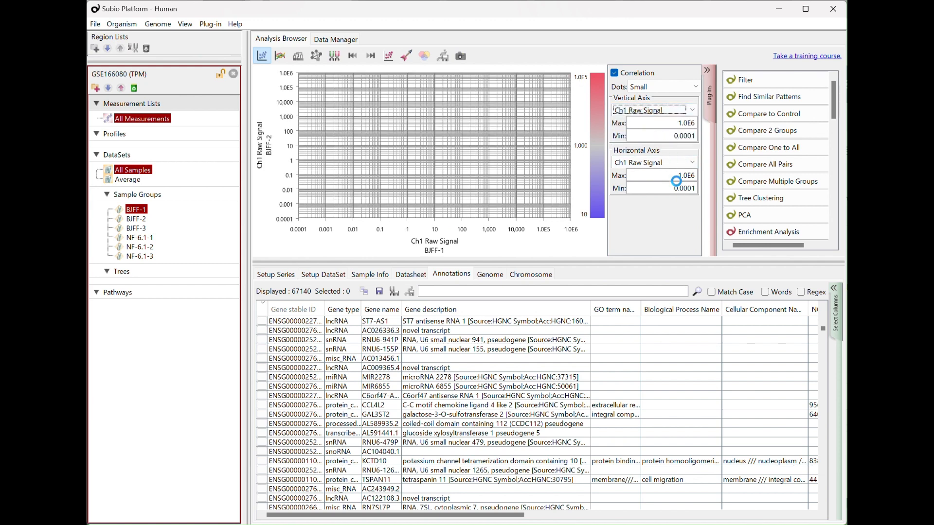
pyautogui.click(664, 170)
pyautogui.click(652, 177)
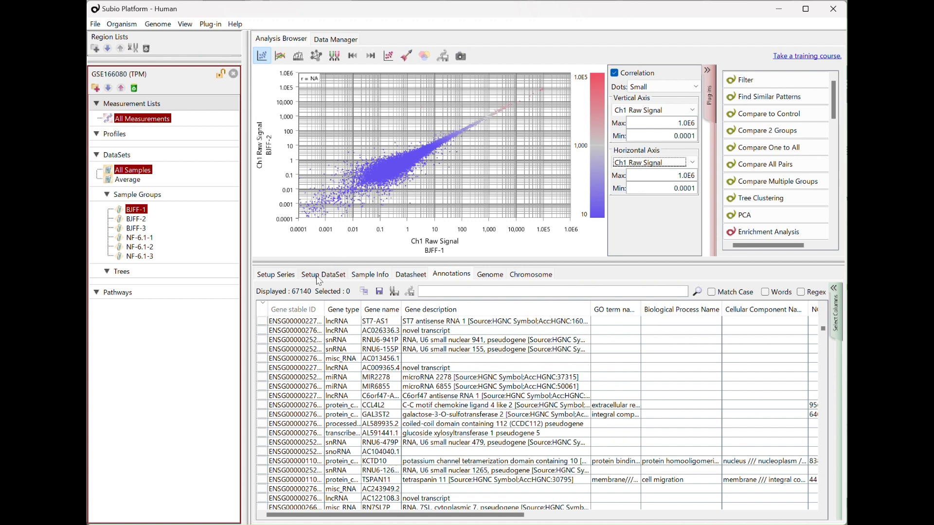
pyautogui.click(278, 276)
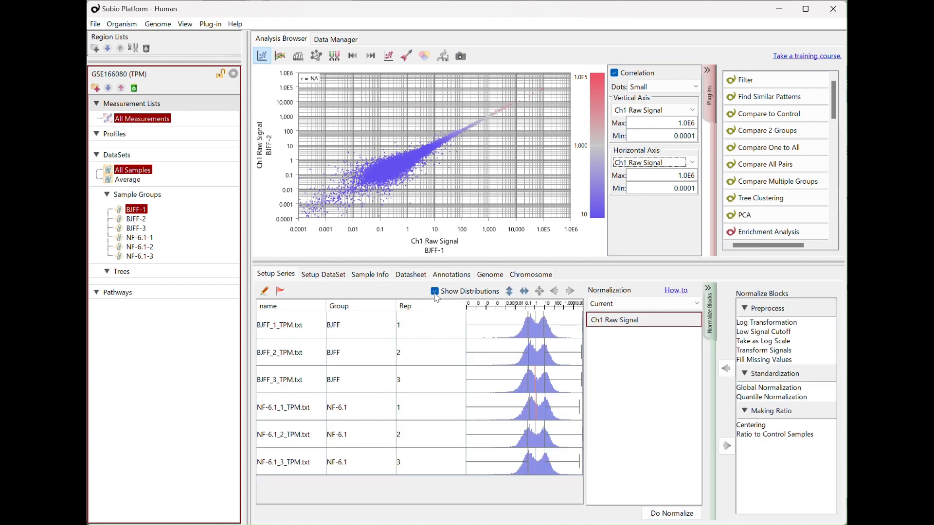
# Step: Switch both axes of the BJFF-1 versus BJFF-2 scatter plot to Ch1 Reserved
pyautogui.click(652, 110)
pyautogui.click(649, 138)
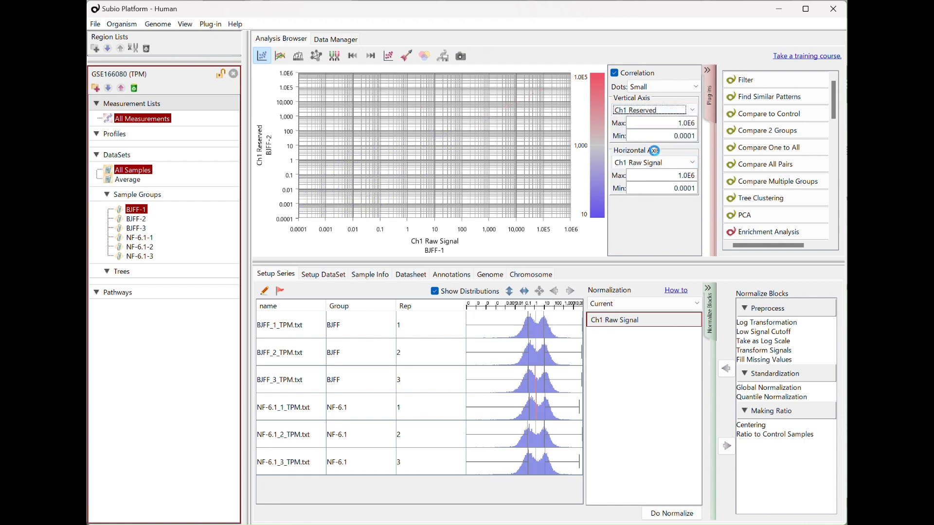
pyautogui.click(651, 162)
pyautogui.click(650, 194)
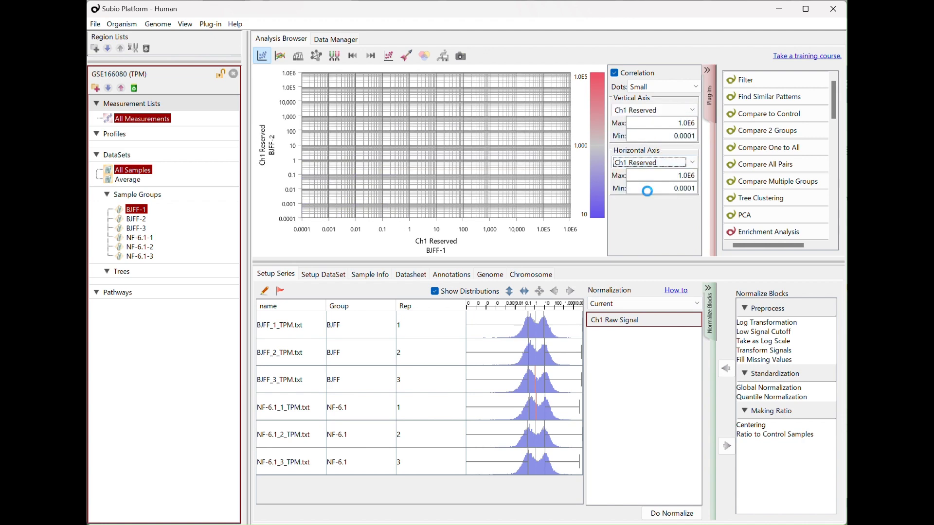
# Step: Return both axes of the BJFF-1 versus BJFF-2 scatter plot to Ch1 Raw Signal
pyautogui.click(647, 110)
pyautogui.click(646, 129)
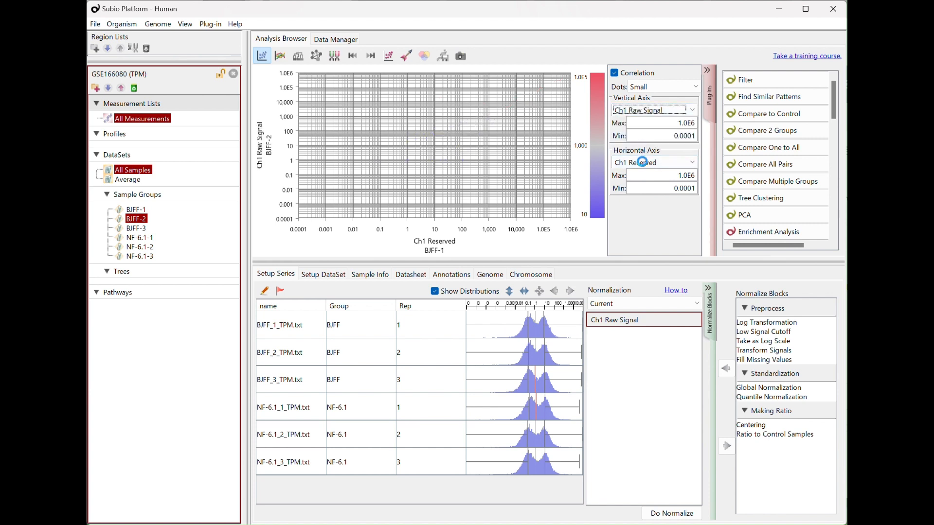
pyautogui.click(637, 163)
pyautogui.click(638, 182)
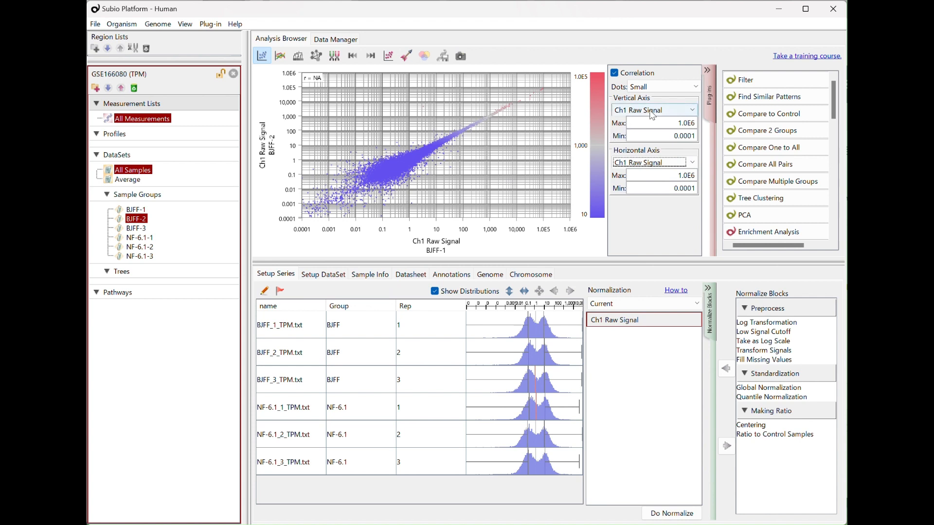
# Step: Display Ch1 Reserved again on both axes of the BJFF-1 versus BJFF-2 scatter plot for comparison
pyautogui.click(632, 112)
pyautogui.click(654, 140)
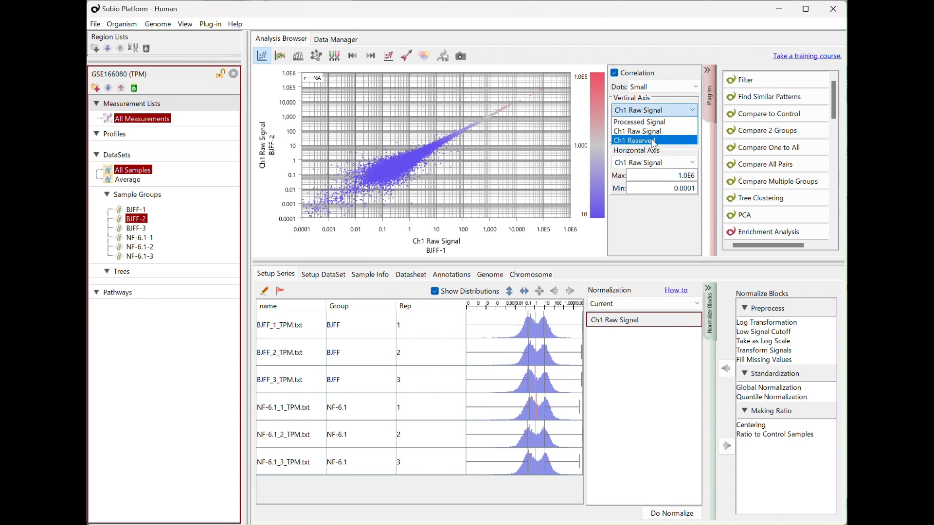
pyautogui.click(656, 162)
pyautogui.click(648, 193)
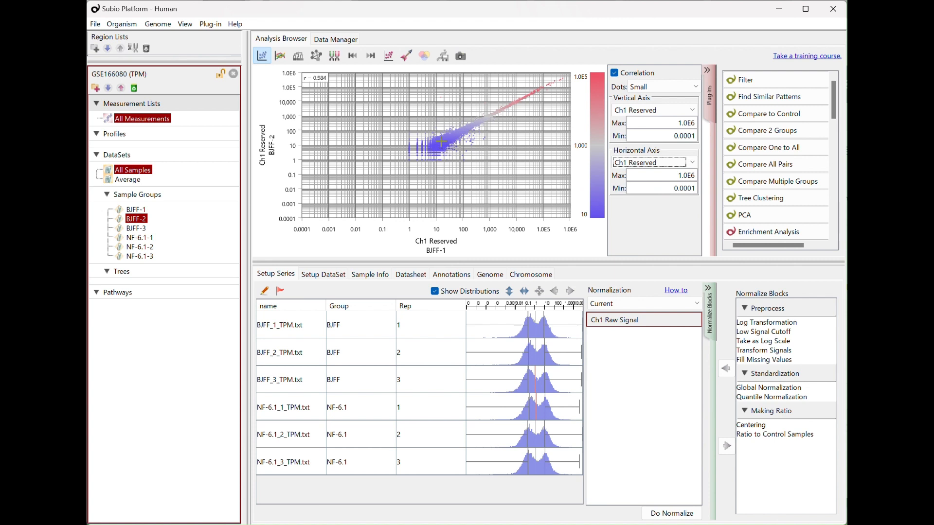
# Step: Select the scatter plot's low-value points, below about 15 on both Ch1 Reserved axes, and save them as measurement list "noise"
pyautogui.moveTo(441, 142); pyautogui.dragTo(362, 206)
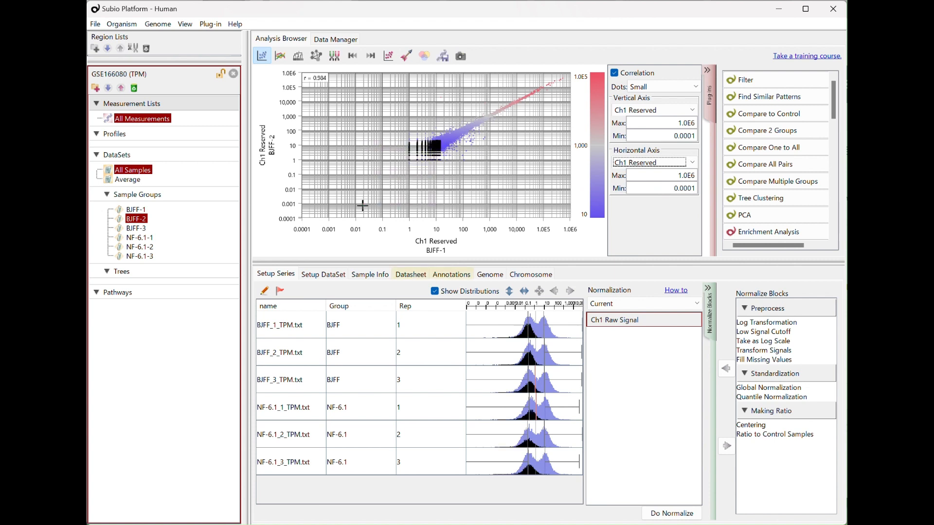
pyautogui.click(448, 62)
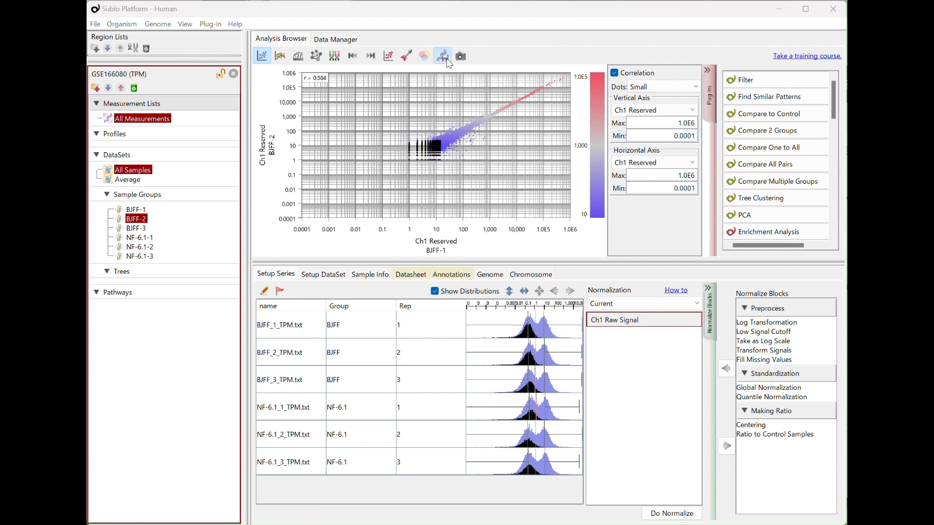
pyautogui.write('noise')
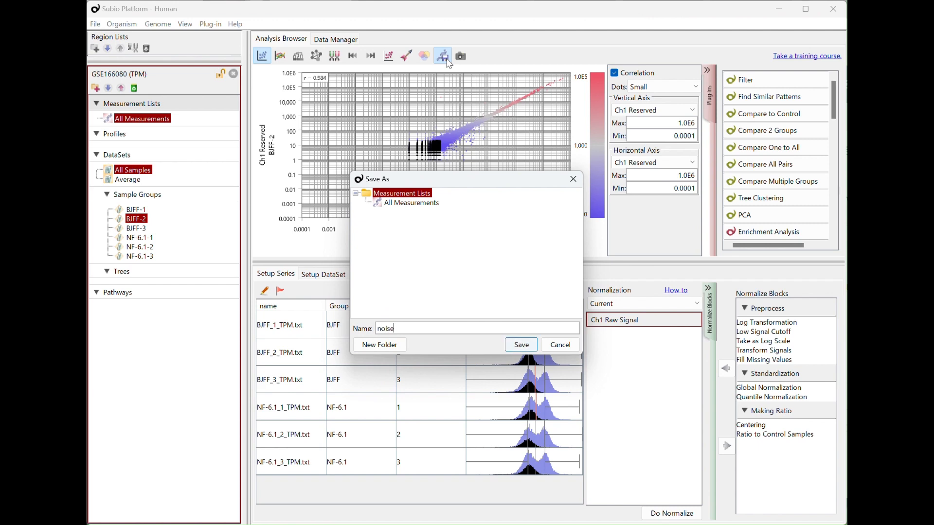
pyautogui.press('Return')
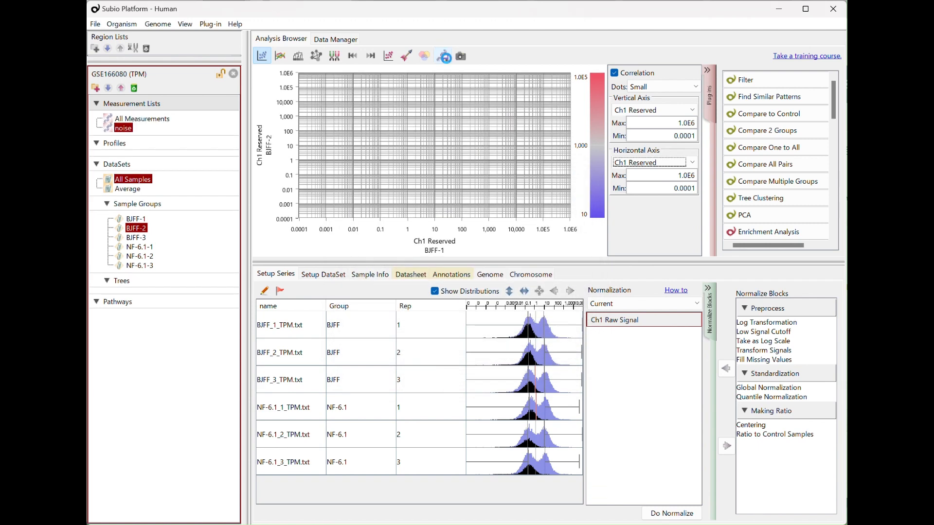
# Step: Build a Venn diagram comparing the noise list with All Measurements
pyautogui.click(447, 60)
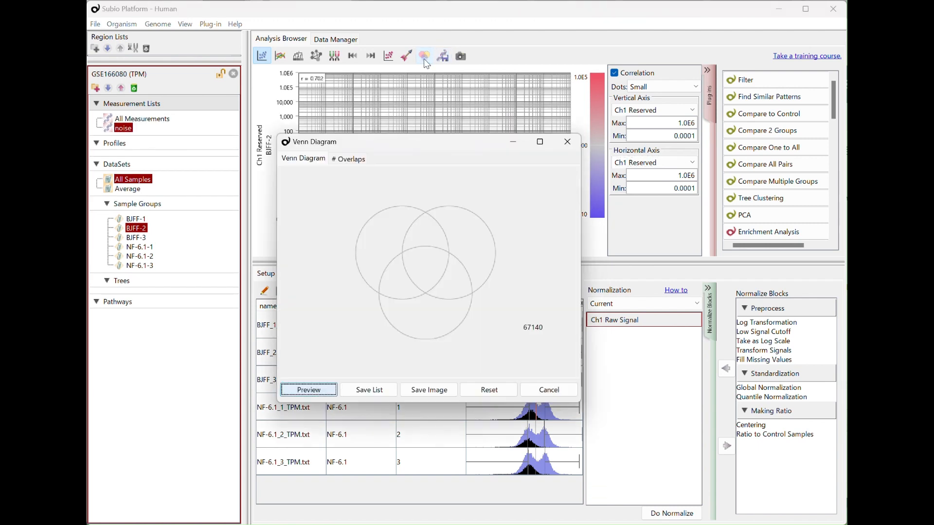
pyautogui.moveTo(338, 200); pyautogui.dragTo(360, 245)
pyautogui.moveTo(143, 119); pyautogui.dragTo(496, 236)
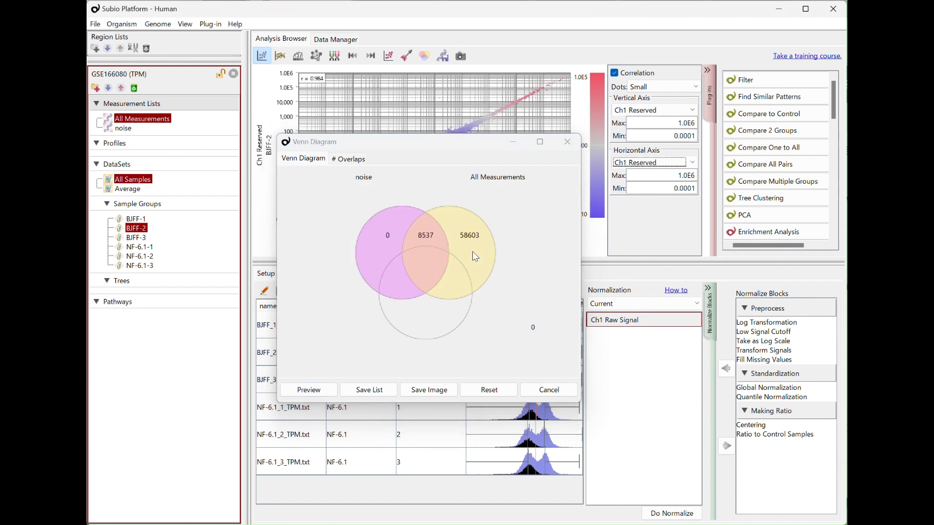
# Step: Save the Venn region of All Measurements outside noise as measurement list "not noise", and close the diagram
pyautogui.click(309, 390)
pyautogui.click(370, 390)
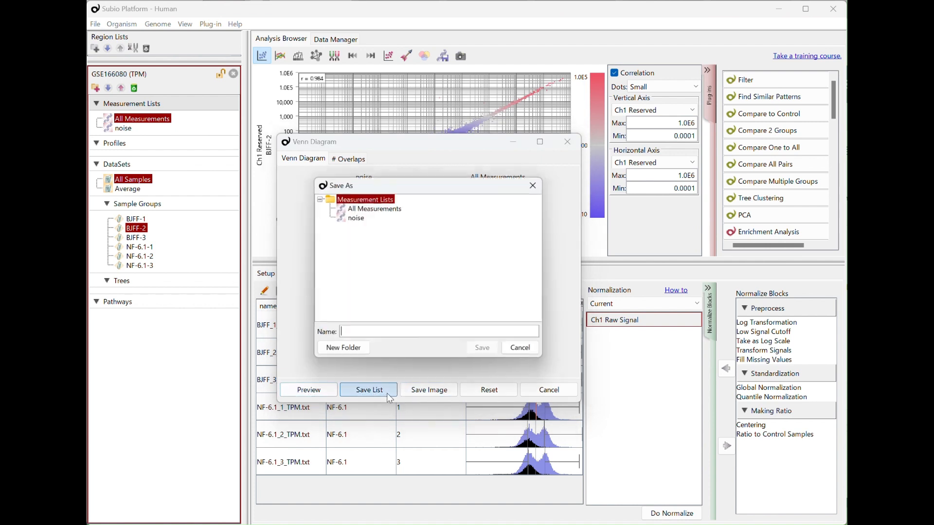
pyautogui.write('not noi')
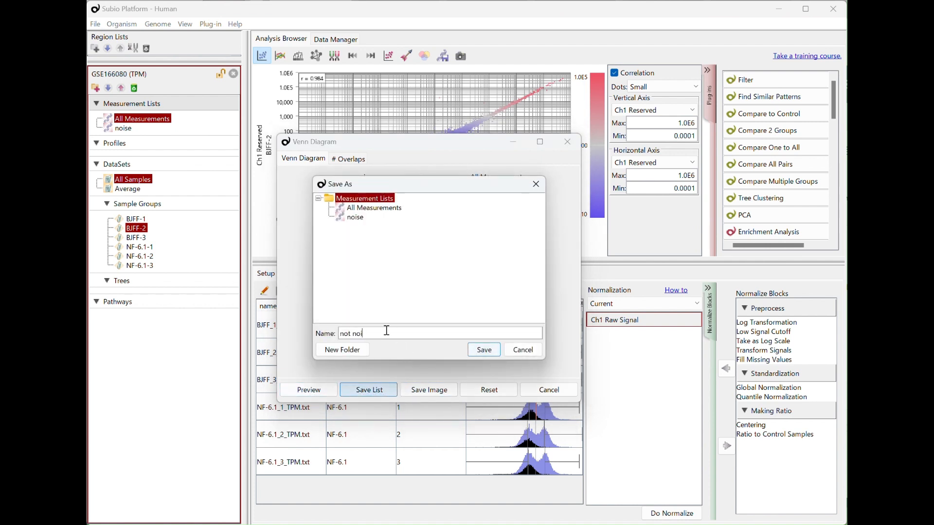
pyautogui.write('se')
pyautogui.press('Return')
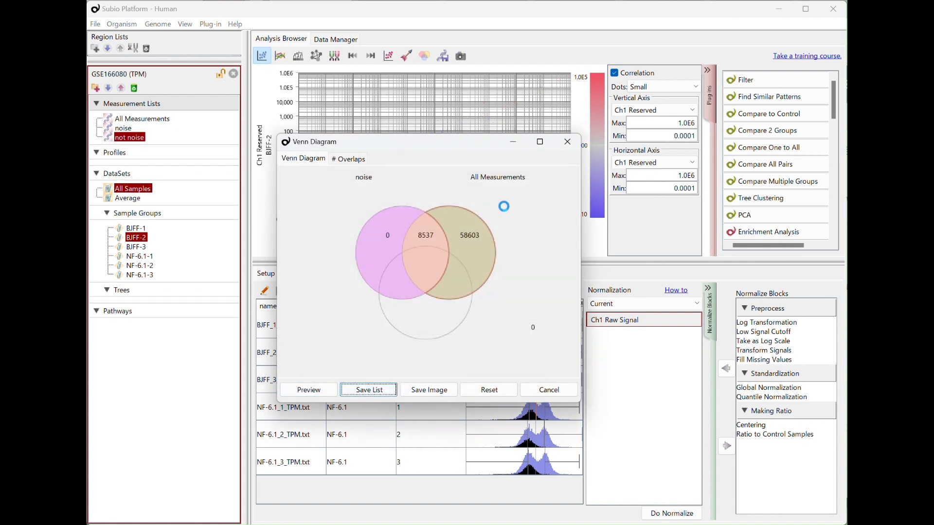
pyautogui.click(568, 144)
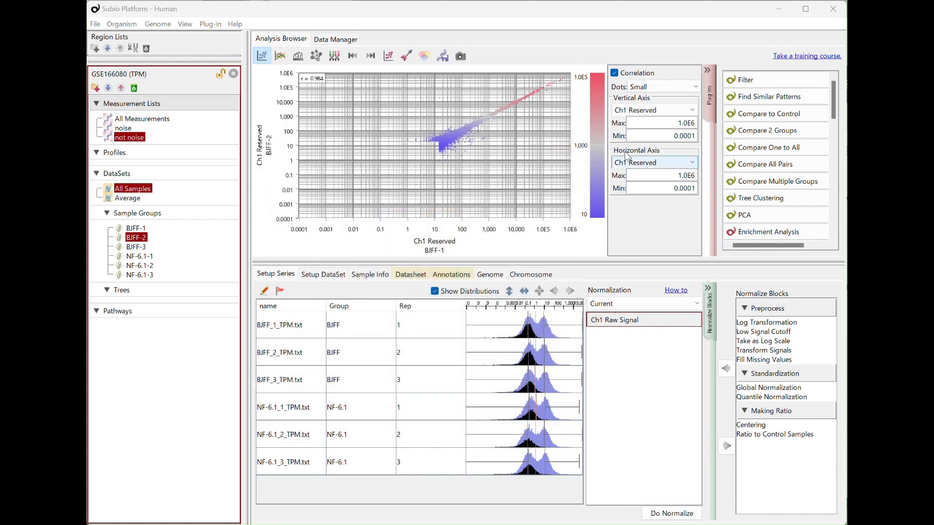
# Step: Plot Ch1 Raw Signal on both axes for the not noise list in BJFF-1 versus BJFF-2
pyautogui.click(647, 113)
pyautogui.click(654, 131)
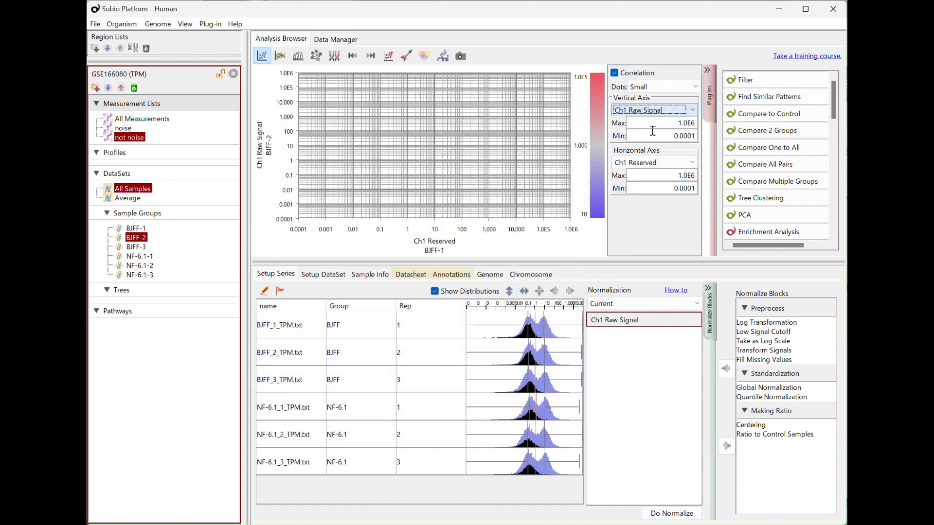
pyautogui.click(654, 161)
pyautogui.click(650, 184)
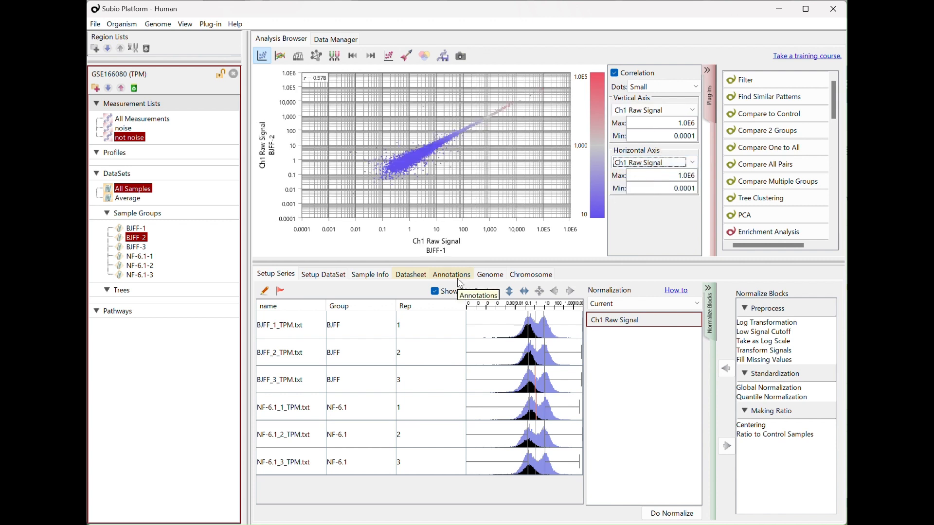
# Step: Compare the noise, All Measurements and not noise lists on the Ch1 Raw Signal scatter plot, ending on not noise
pyautogui.click(130, 129)
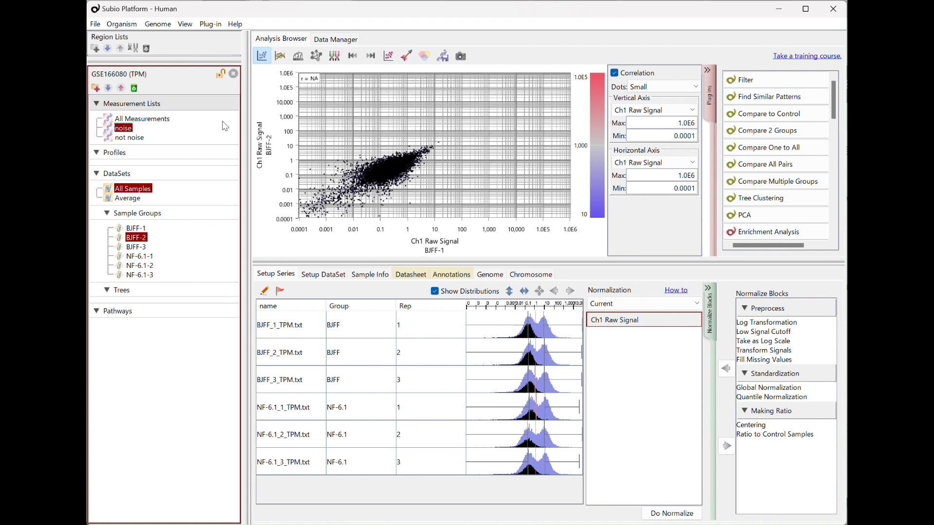
pyautogui.click(138, 120)
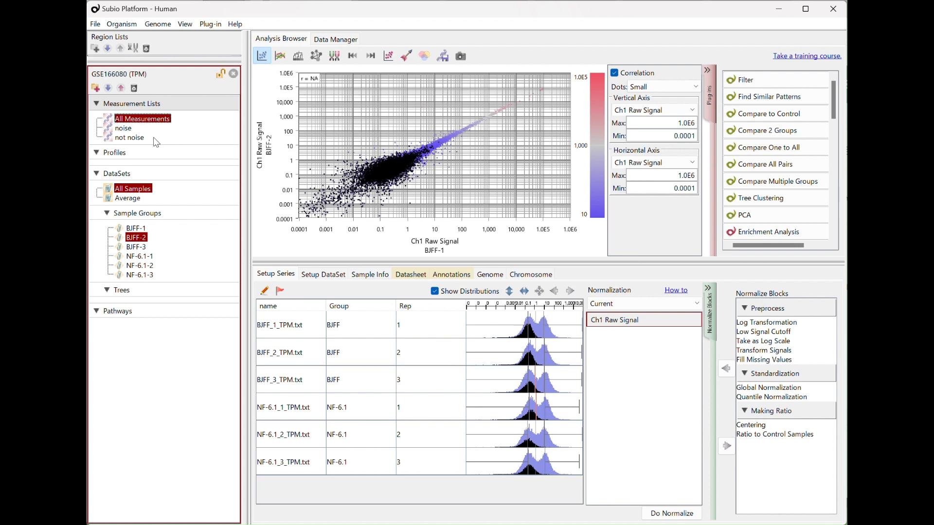
pyautogui.click(128, 129)
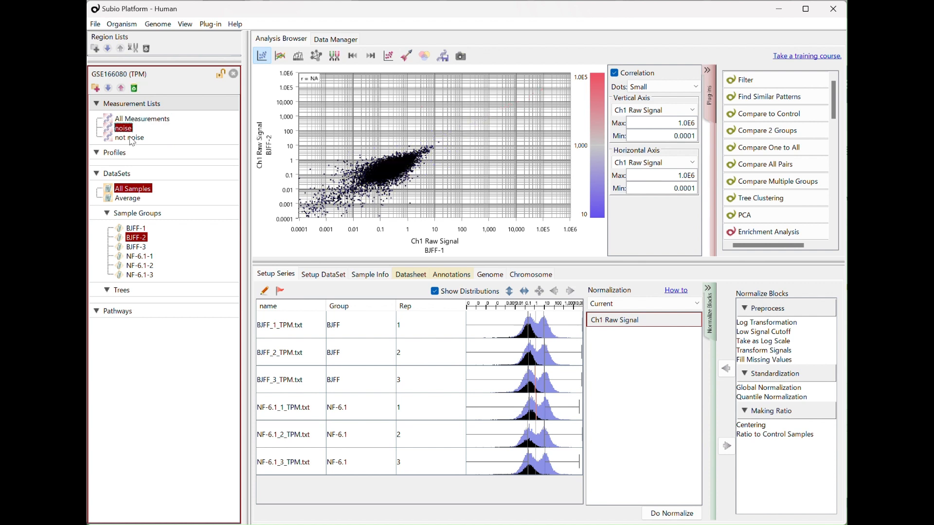
pyautogui.click(131, 138)
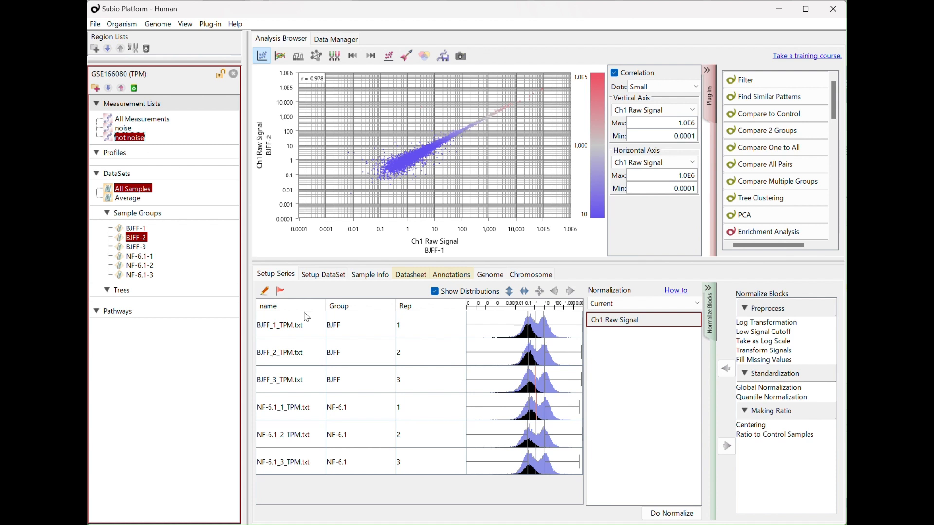
pyautogui.click(125, 129)
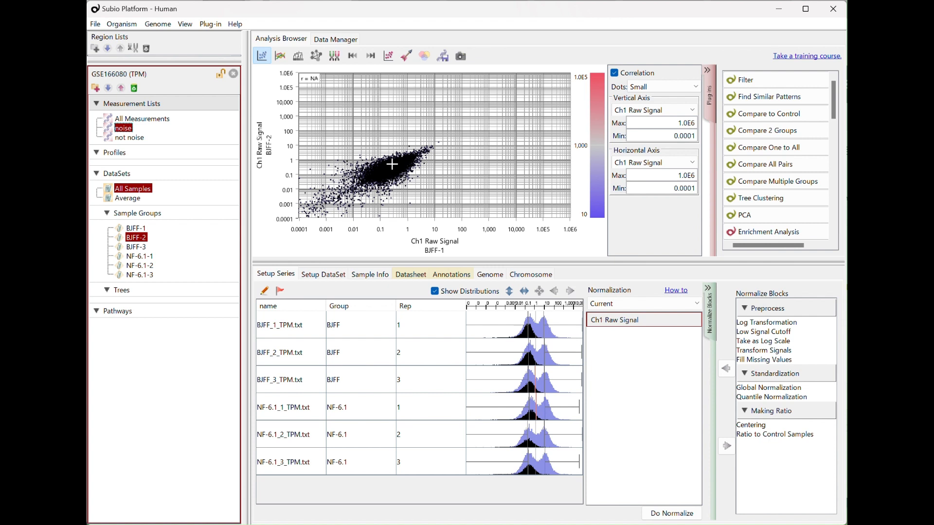
pyautogui.click(126, 140)
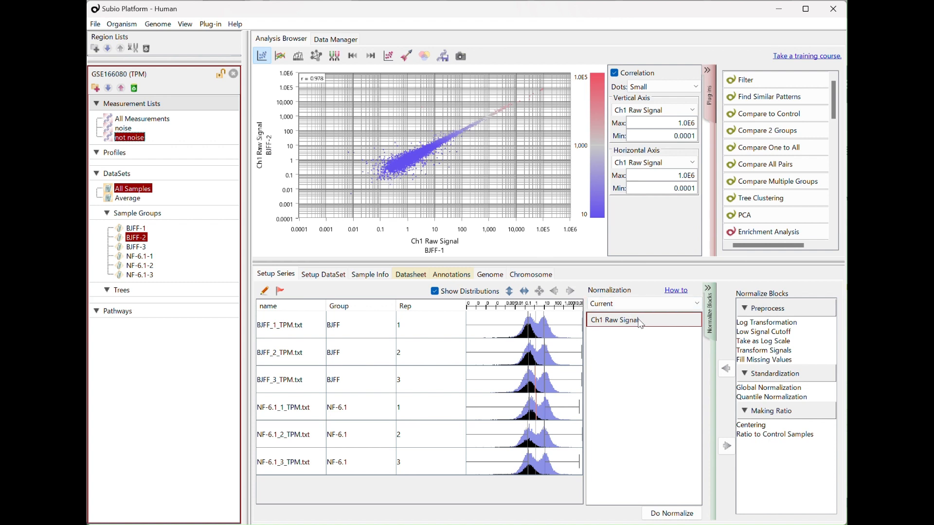
# Step: Load the RNA-Seq (TPM, FPKM, RPKM) normalization scenario and review its Log Transformation and Global Normalization settings
pyautogui.click(625, 304)
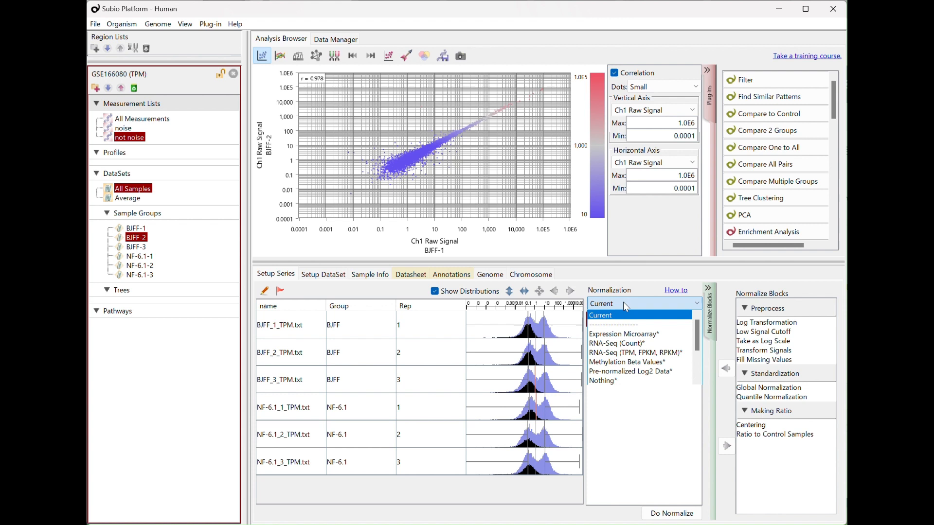
pyautogui.click(645, 354)
pyautogui.click(639, 334)
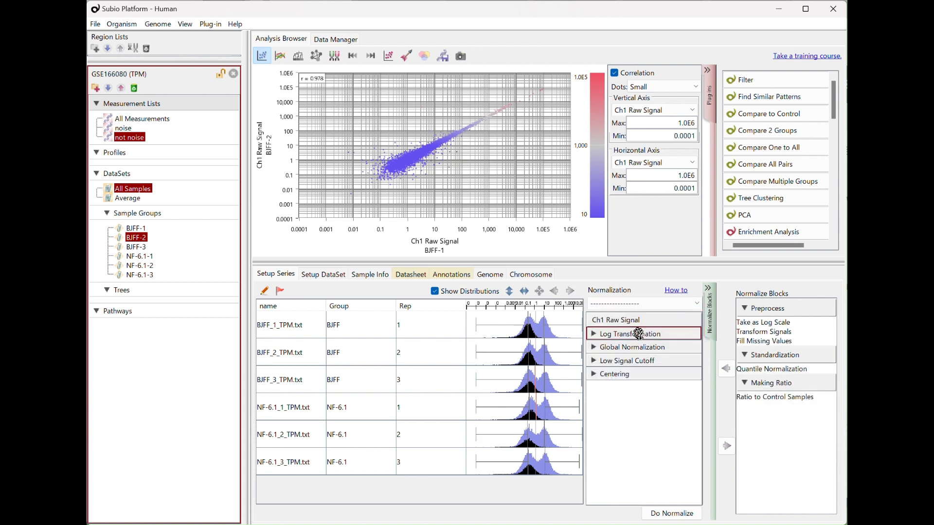
pyautogui.click(597, 333)
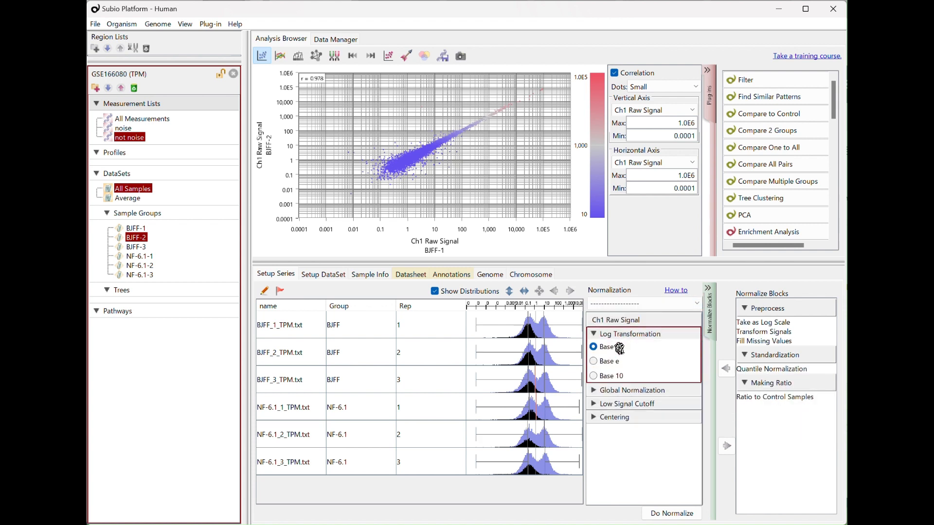
pyautogui.click(594, 334)
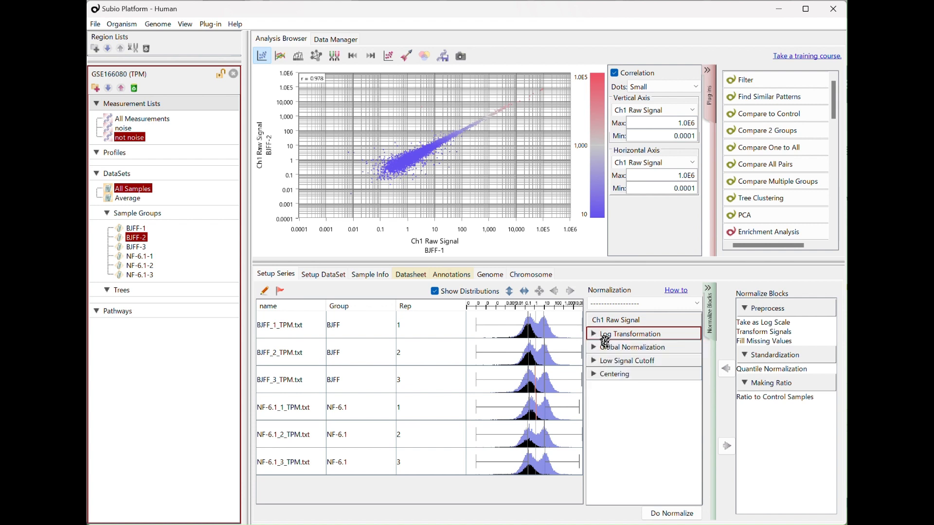
pyautogui.click(605, 348)
pyautogui.click(594, 347)
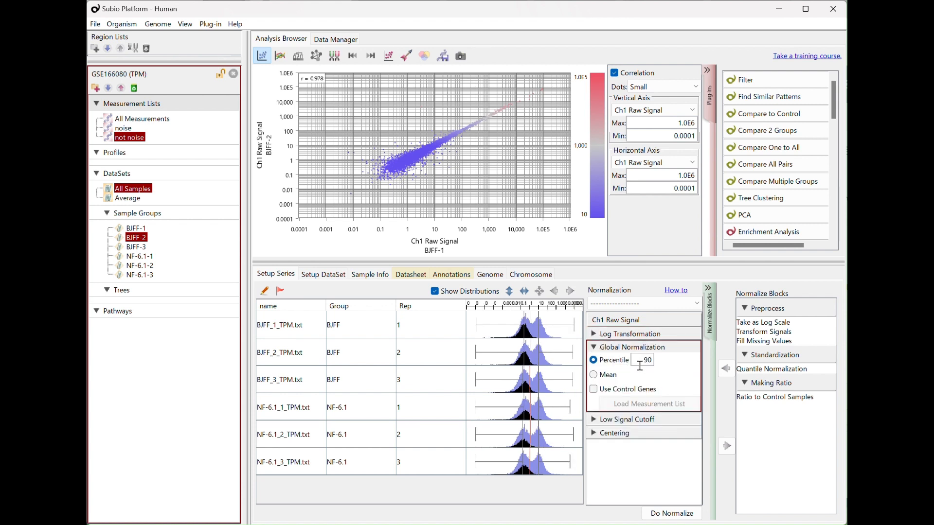
pyautogui.doubleClick(642, 365)
pyautogui.click(594, 347)
# Step: Set the Low Signal Cutoff to 0.2 and enlarge the sample distribution histograms vertically
pyautogui.click(595, 360)
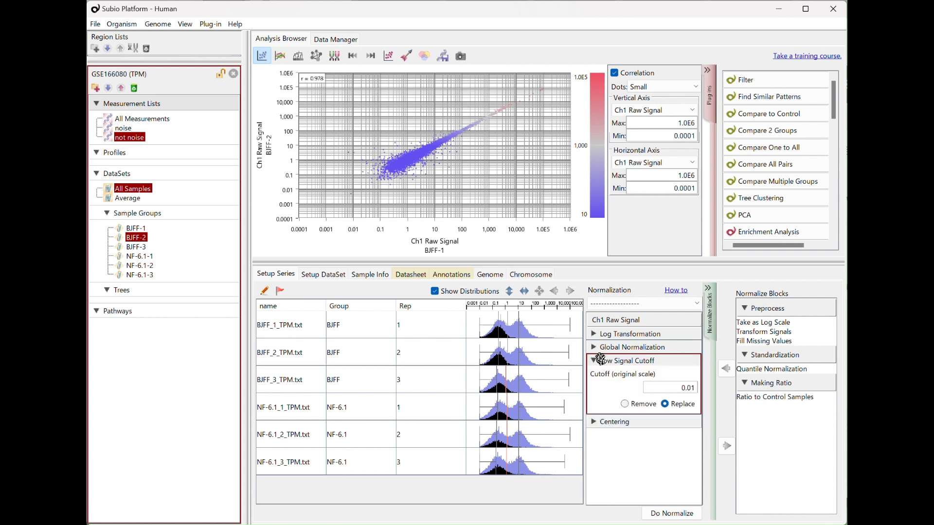
pyautogui.moveTo(667, 387); pyautogui.dragTo(752, 395)
pyautogui.write('0')
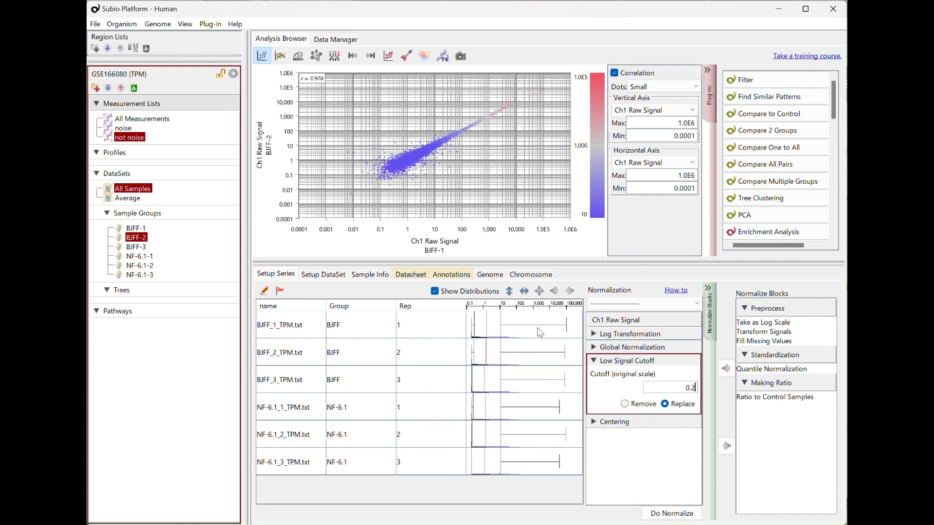
pyautogui.click(510, 290)
pyautogui.click(511, 292)
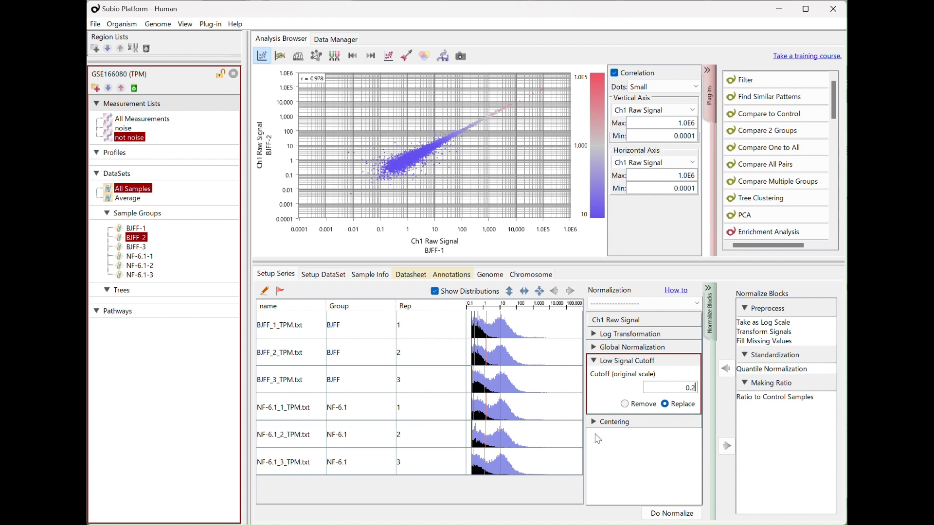
# Step: Replace the Centering block with Ratio to Control Samples in the normalization scenario
pyautogui.click(632, 425)
pyautogui.moveTo(632, 425); pyautogui.dragTo(751, 425)
pyautogui.click(767, 399)
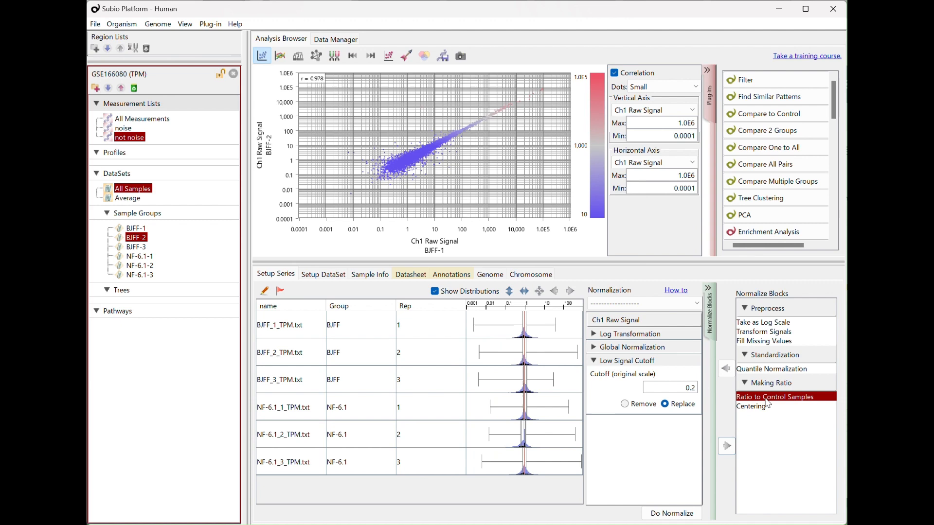
pyautogui.click(725, 370)
# Step: Group all six samples with the three BJFF samples as controls for the ratio, and run the normalization
pyautogui.click(665, 462)
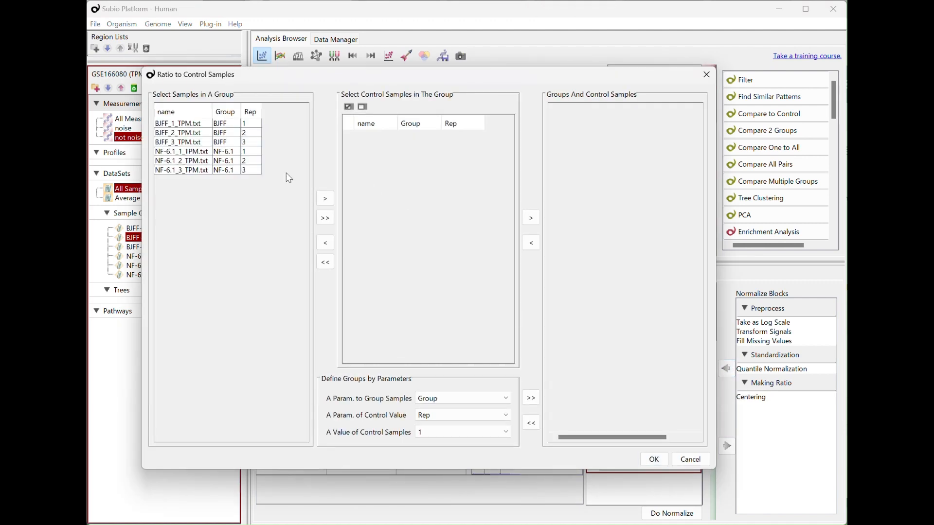
pyautogui.click(325, 217)
pyautogui.click(418, 154)
pyautogui.keyDown('shift'); pyautogui.click(418, 135); pyautogui.keyUp('shift')
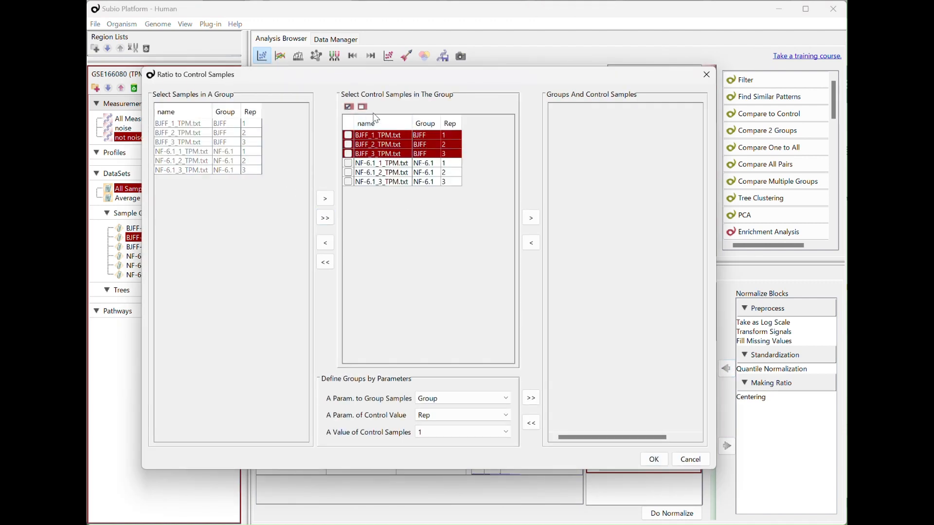
pyautogui.click(350, 106)
pyautogui.click(531, 218)
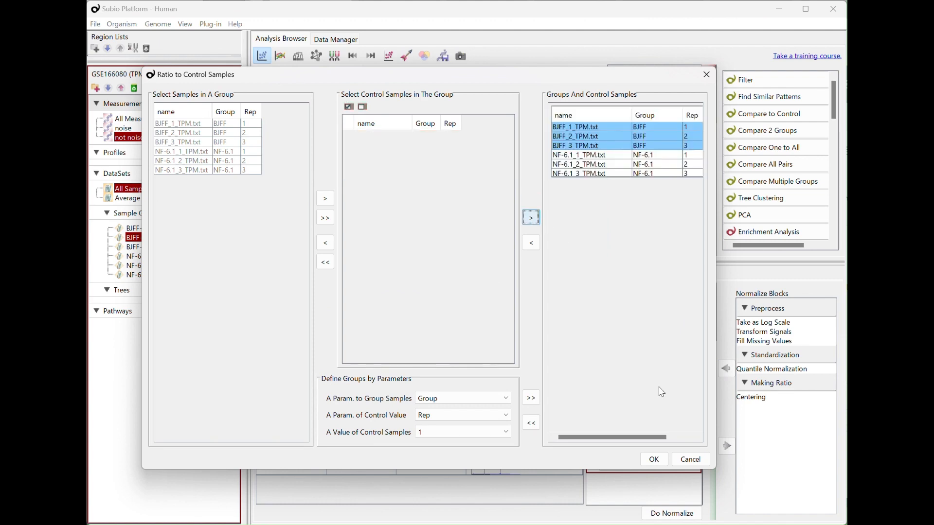
pyautogui.click(654, 460)
pyautogui.click(670, 512)
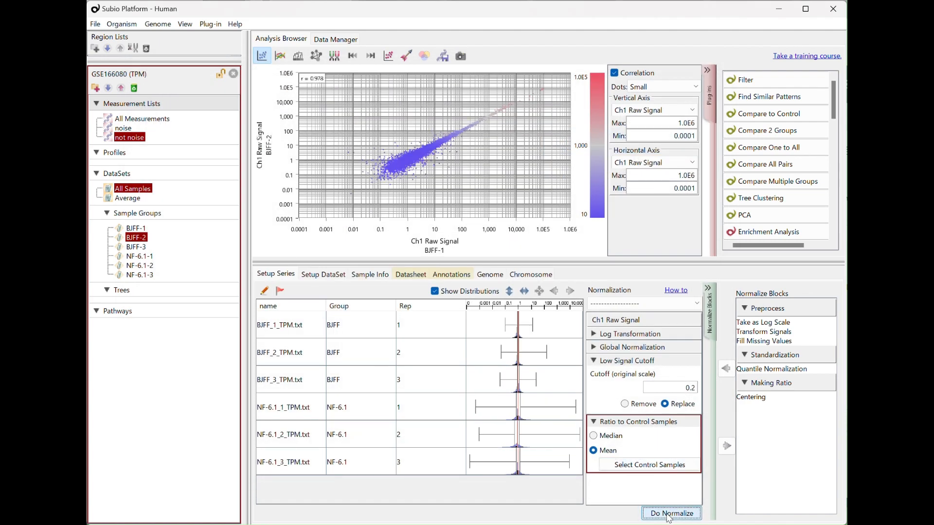
# Step: Show All Measurements on the scatter plot with Processed Signal on the vertical axis
pyautogui.click(157, 122)
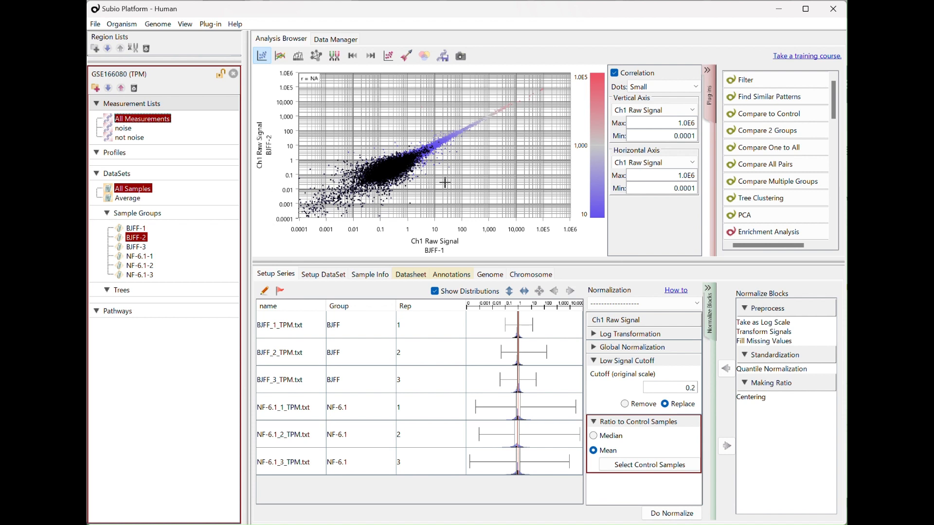
pyautogui.click(640, 110)
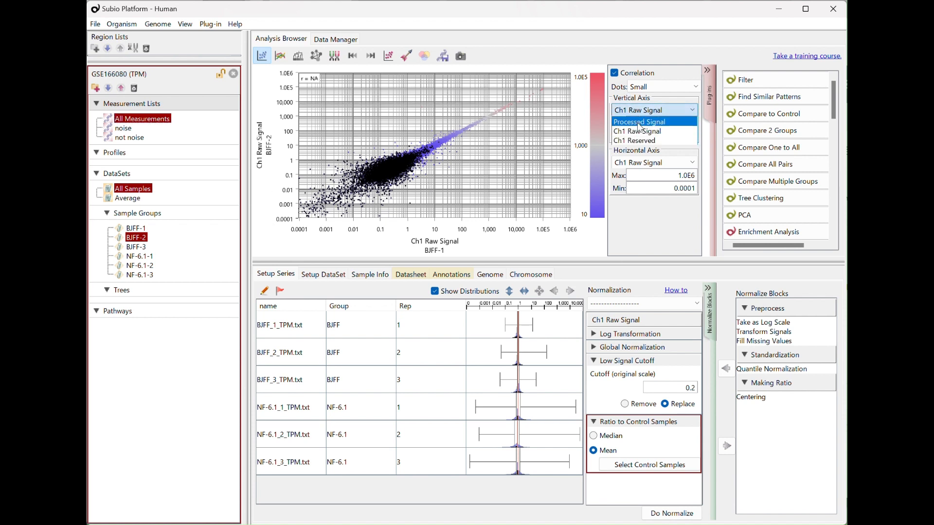
pyautogui.click(640, 121)
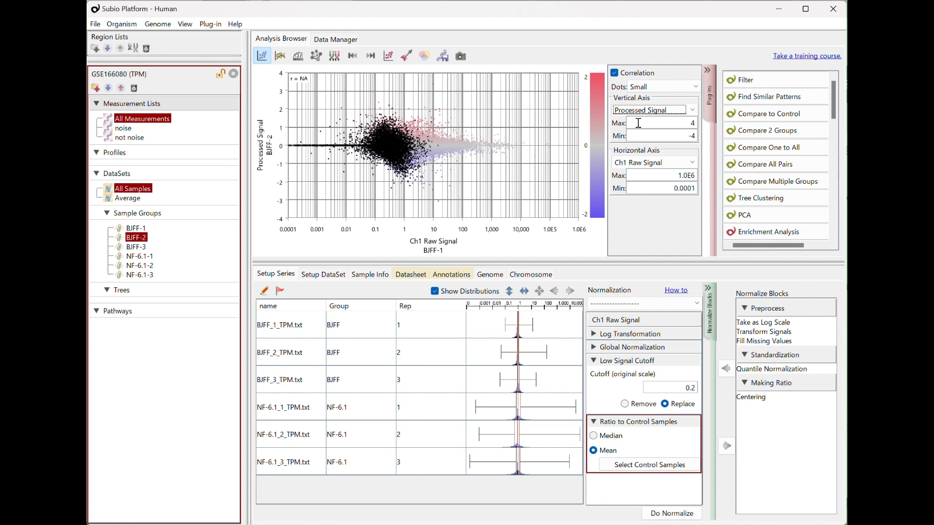
# Step: Set the Low Signal Cutoff to 0.000001 and rerun the normalization
pyautogui.click(680, 387)
pyautogui.press('BackSpace')
pyautogui.press('BackSpace')
pyautogui.press('BackSpace')
pyautogui.write('0.00')
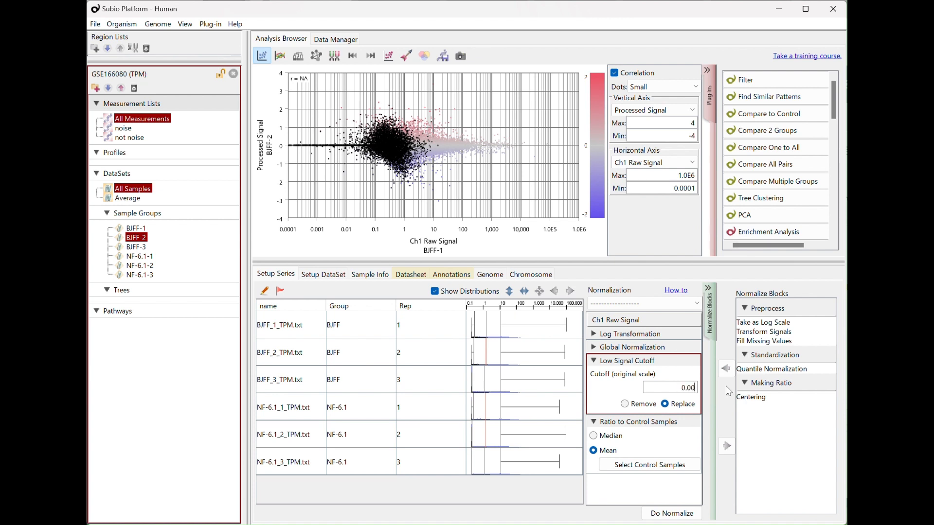
pyautogui.write('0001')
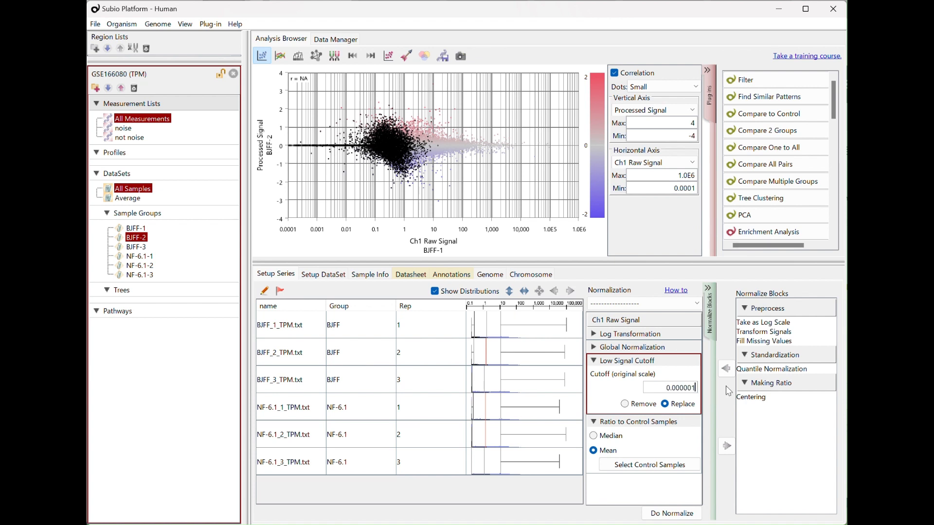
pyautogui.click(686, 517)
pyautogui.click(687, 516)
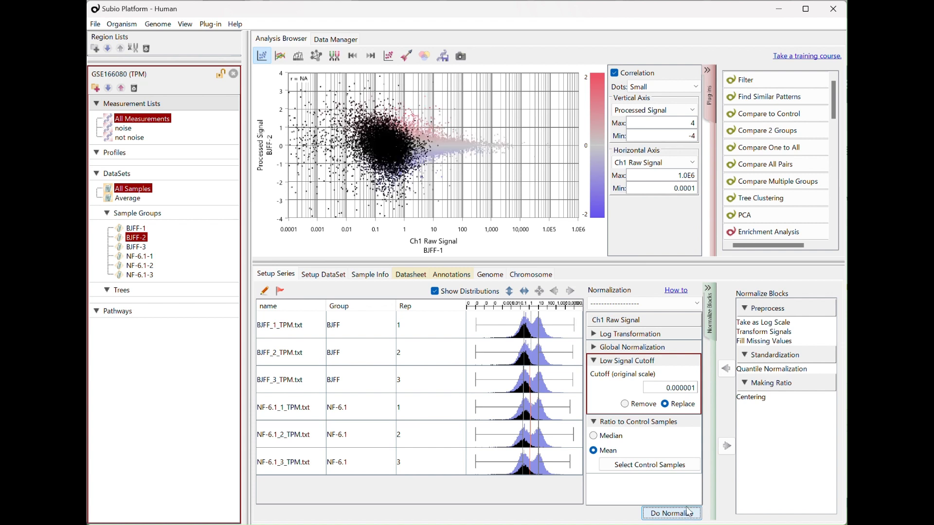
# Step: Rerun the normalization with a Low Signal Cutoff of 0.2, and again with 0.6
pyautogui.click(673, 387)
pyautogui.moveTo(673, 386); pyautogui.dragTo(715, 393)
pyautogui.write('2')
pyautogui.press('Return')
pyautogui.write('6')
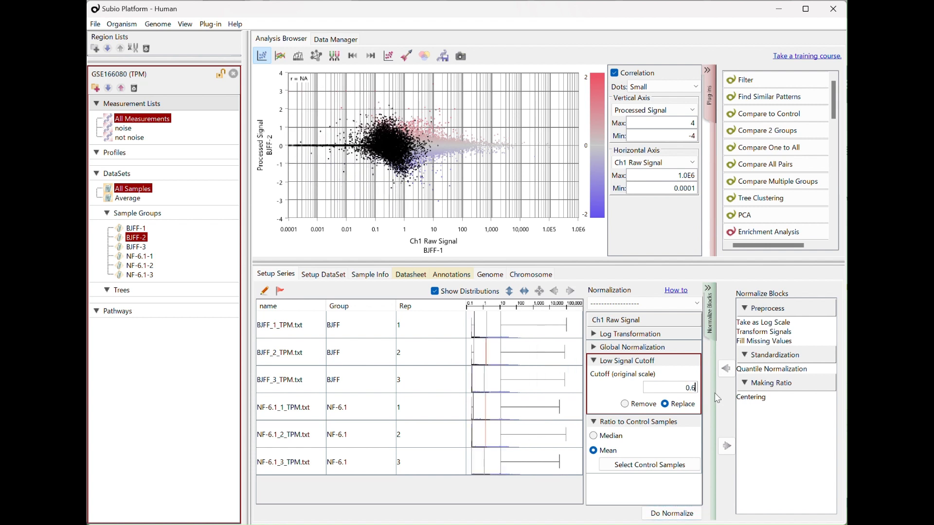
pyautogui.click(675, 515)
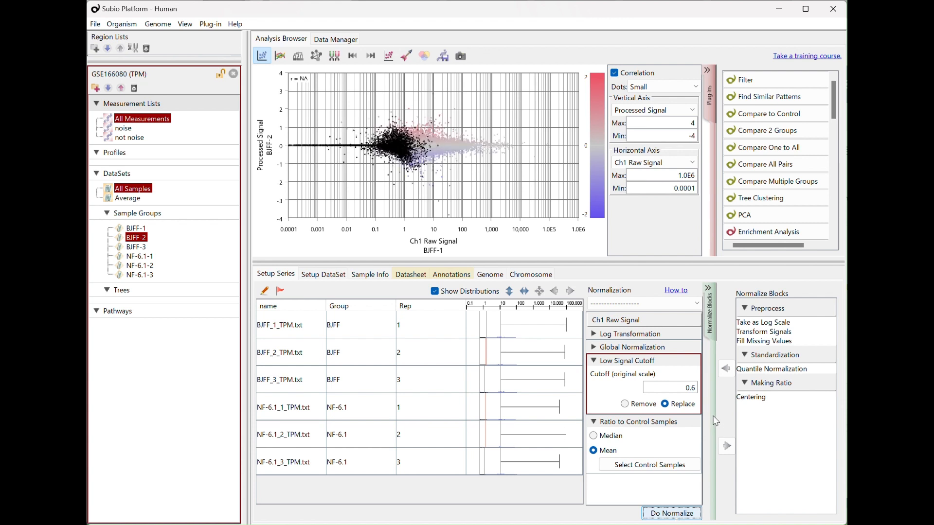
# Step: Raise the Low Signal Cutoff to 1 and normalize the data again
pyautogui.moveTo(684, 387); pyautogui.dragTo(704, 391)
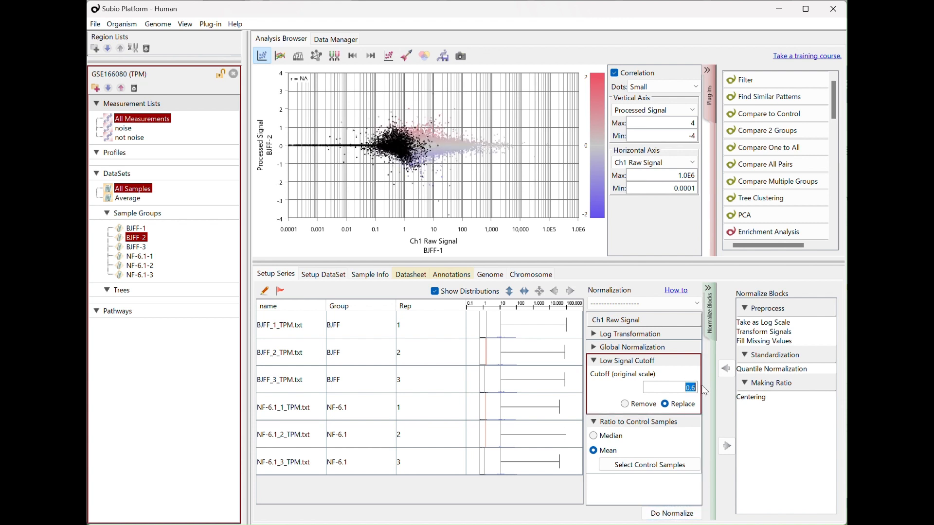
pyautogui.write('1')
pyautogui.click(683, 511)
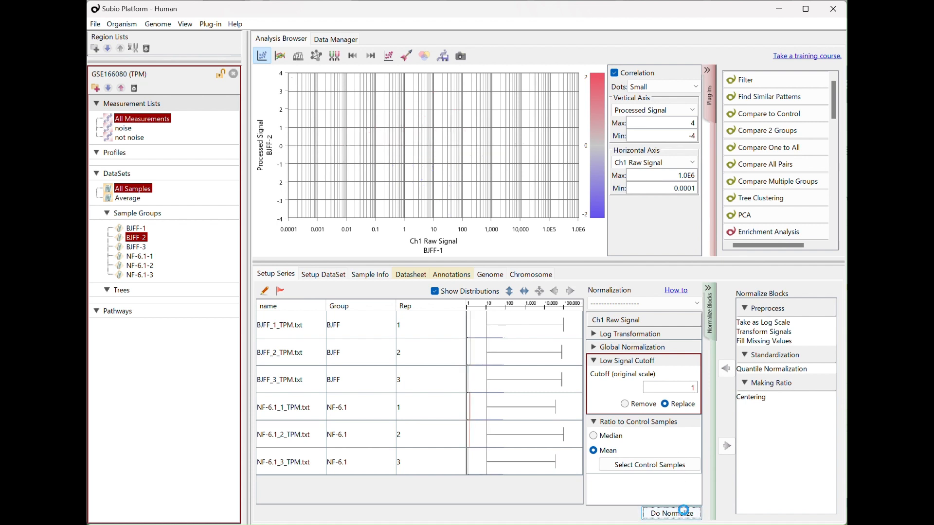
# Step: Normalize the data with a Low Signal Cutoff of 10, and once more with the cutoff back at 0.2
pyautogui.click(693, 389)
pyautogui.write('10')
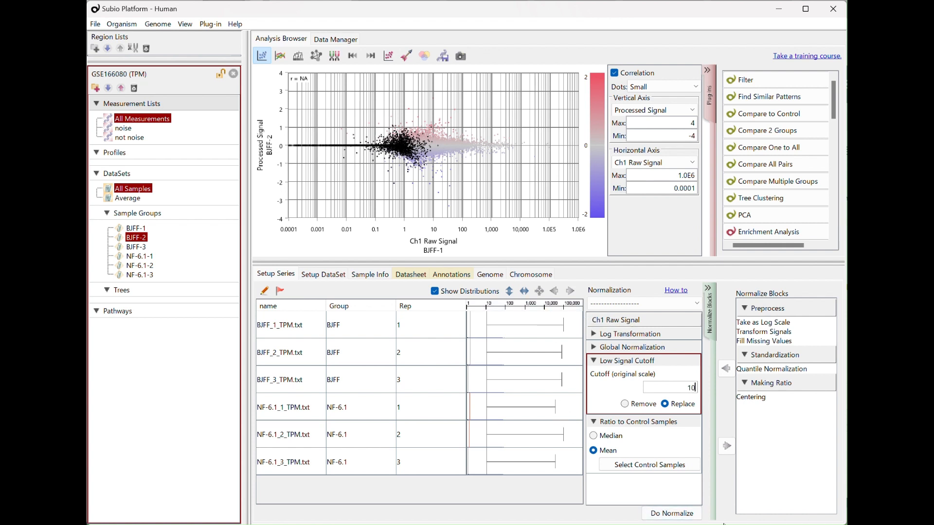
pyautogui.click(689, 511)
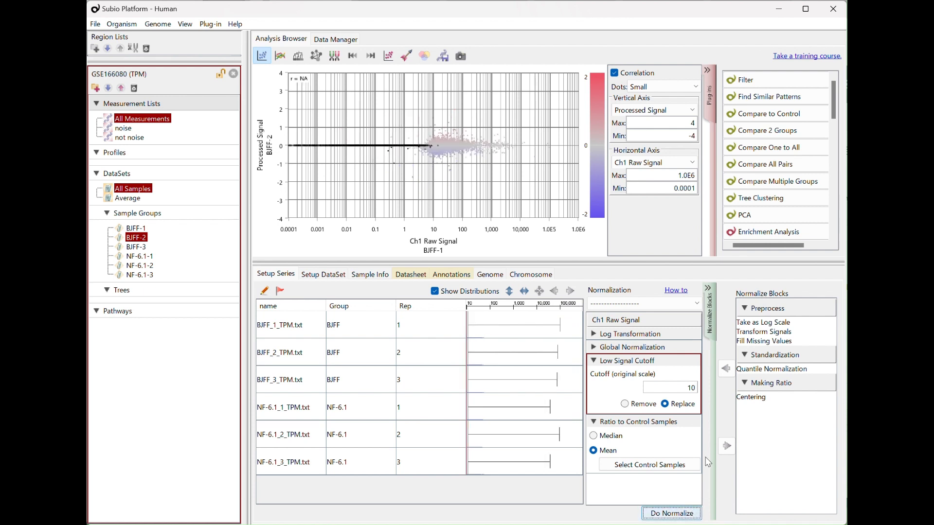
pyautogui.click(689, 387)
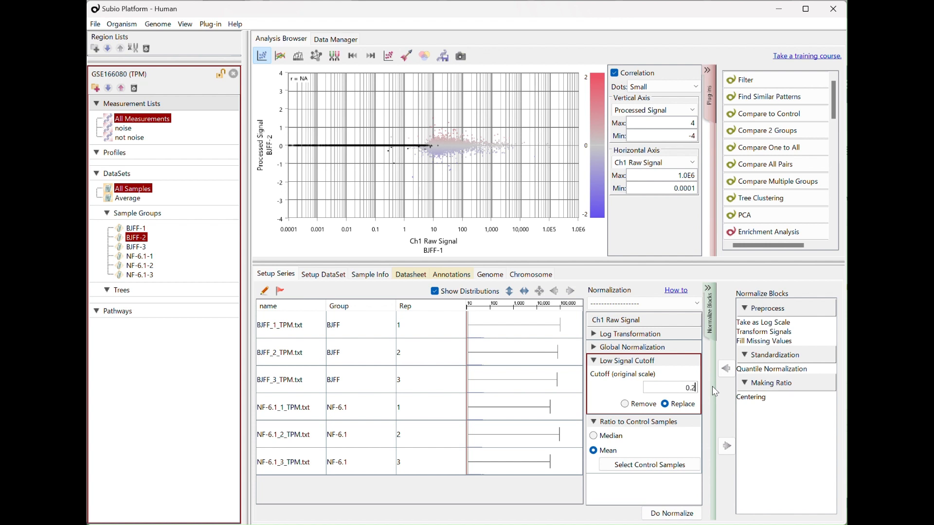
pyautogui.click(662, 515)
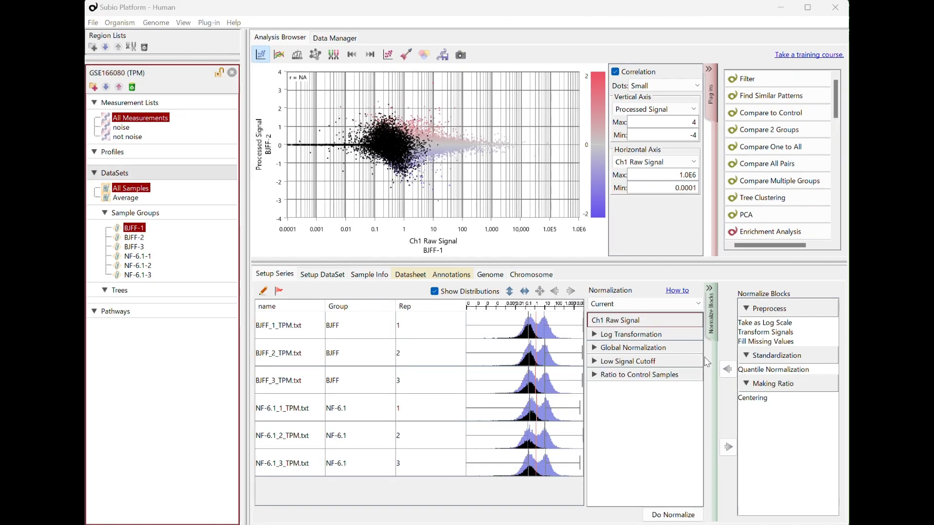
# Step: Examine the raw, reserved and processed signal columns of the Average dataset in the datasheet for missing values
pyautogui.click(756, 343)
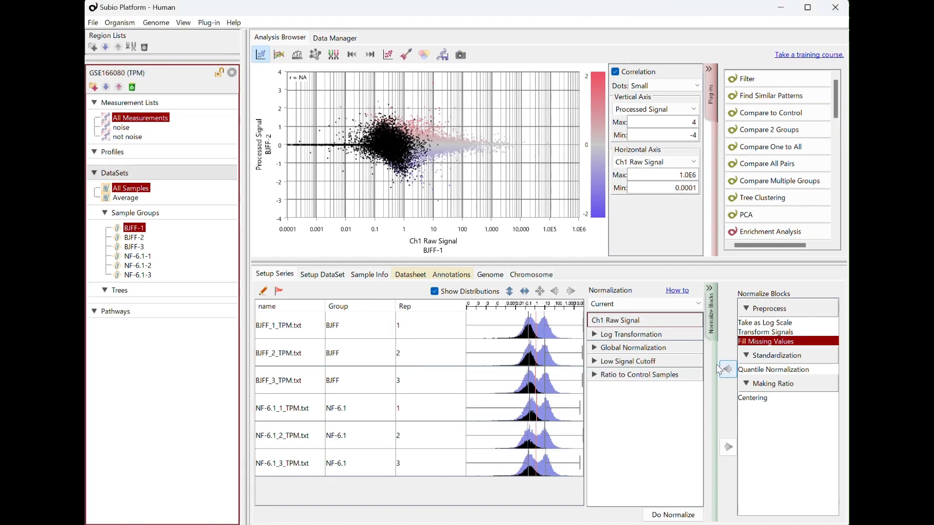
pyautogui.click(416, 274)
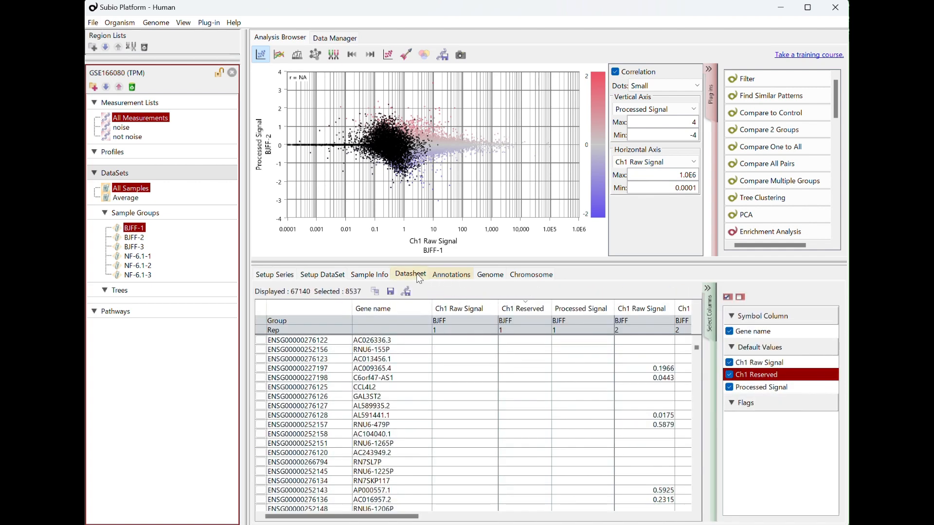
pyautogui.click(129, 199)
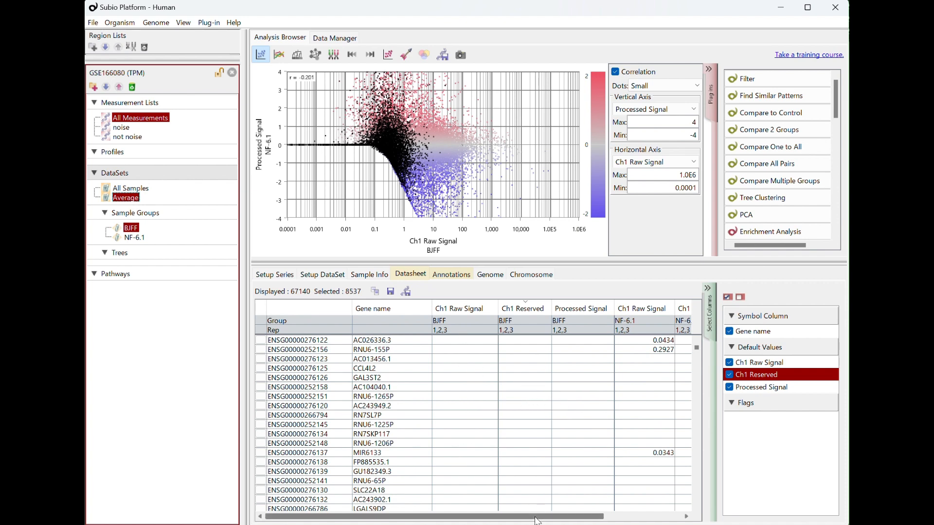
pyautogui.moveTo(564, 516); pyautogui.dragTo(642, 518)
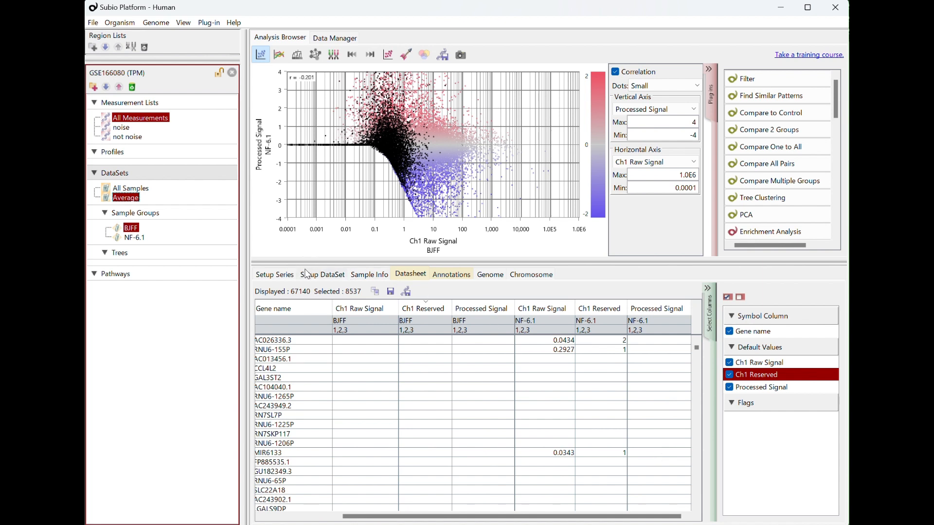
# Step: Add a Fill Missing Values block to the normalization scenario between Low Signal Cutoff and Ratio to Control Samples
pyautogui.click(282, 277)
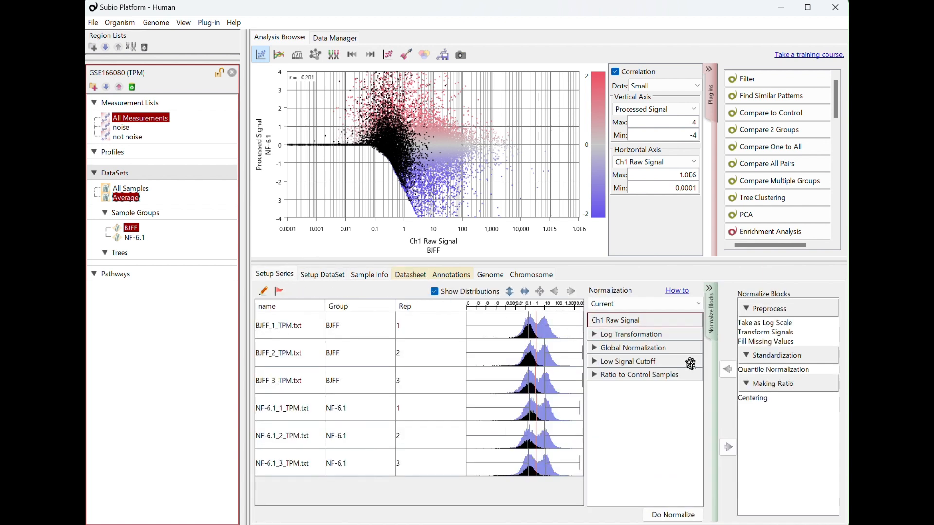
pyautogui.click(749, 342)
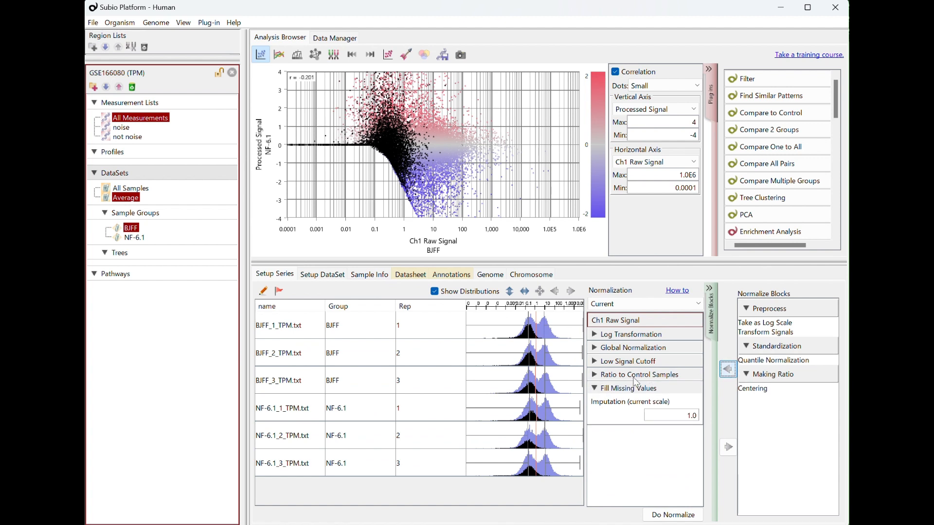
pyautogui.click(728, 369)
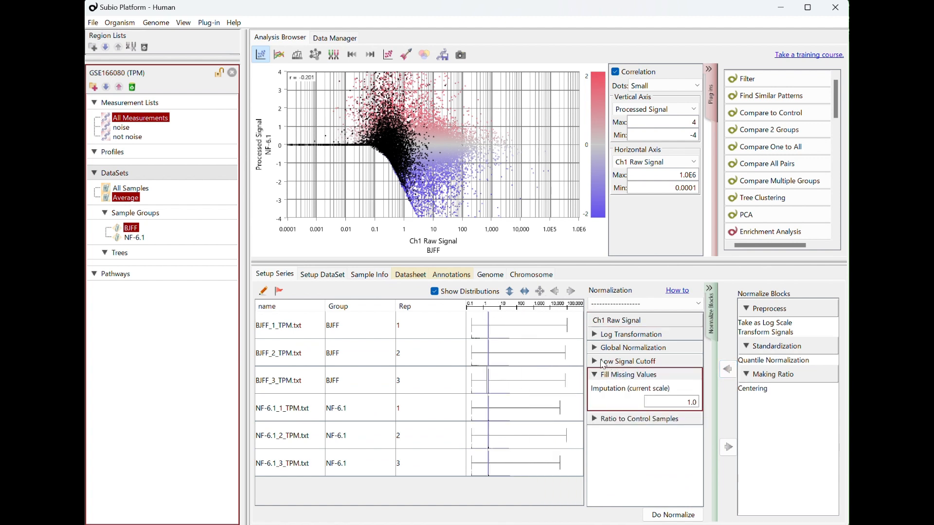
# Step: Set the Fill Missing Values imputation to -2.5 to suit the Low Signal Cutoff, and run the normalization
pyautogui.click(595, 361)
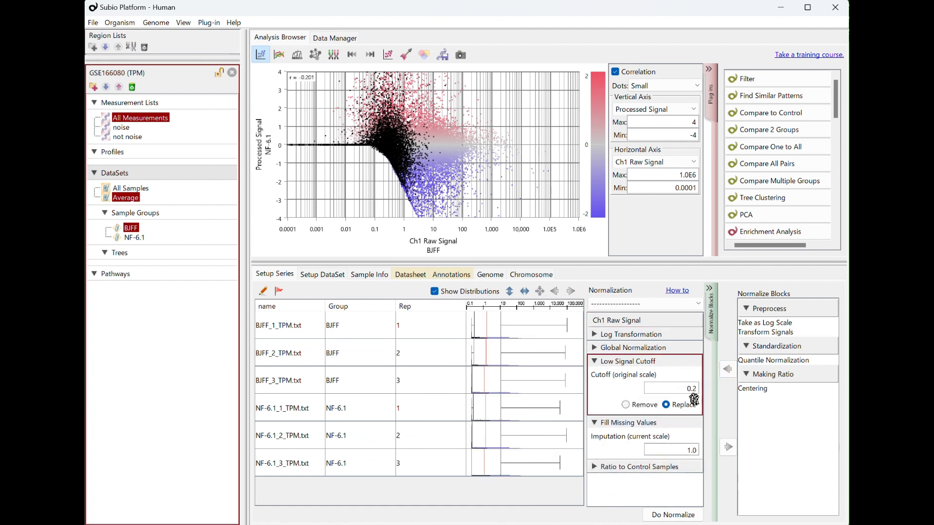
pyautogui.click(686, 445)
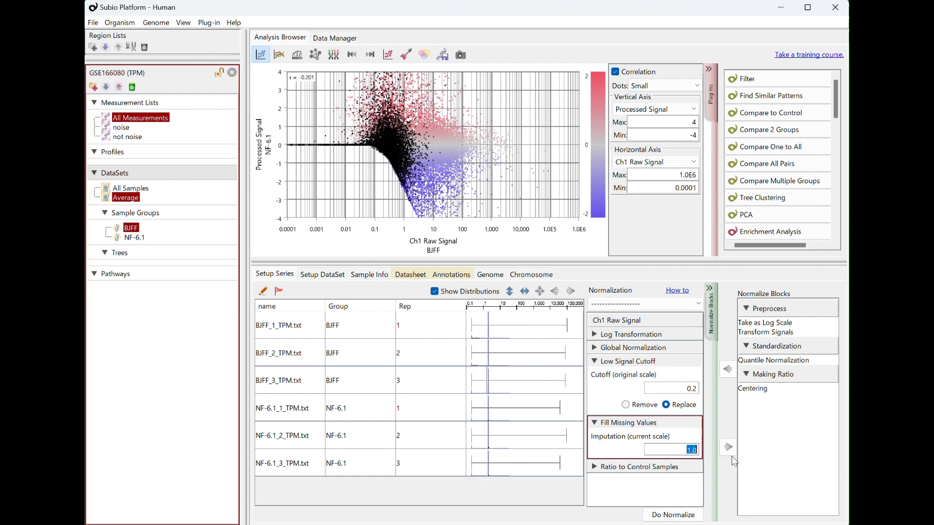
pyautogui.write('-0')
pyautogui.press('BackSpace')
pyautogui.write('2.5')
pyautogui.click(689, 480)
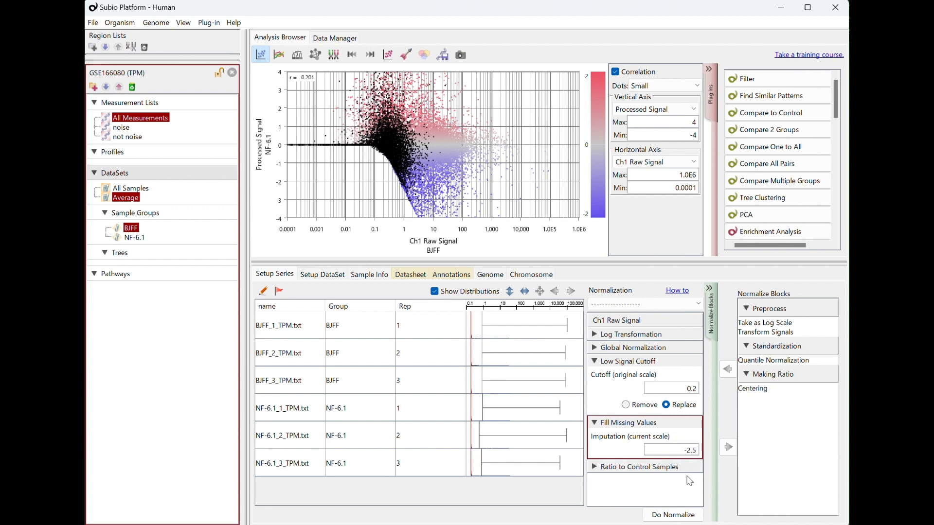
pyautogui.click(681, 515)
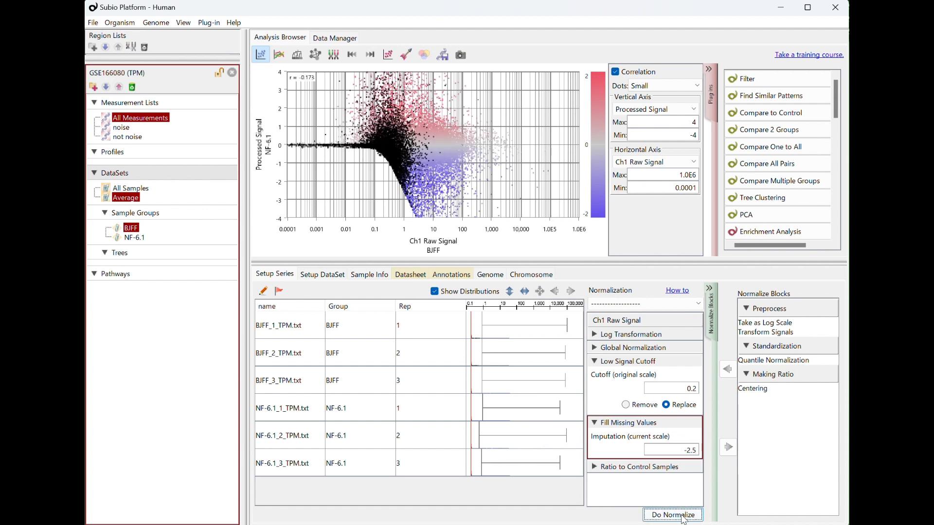
# Step: Check the imputed Processed Signal values of BJFF and NF-6.1 in the datasheet
pyautogui.click(413, 276)
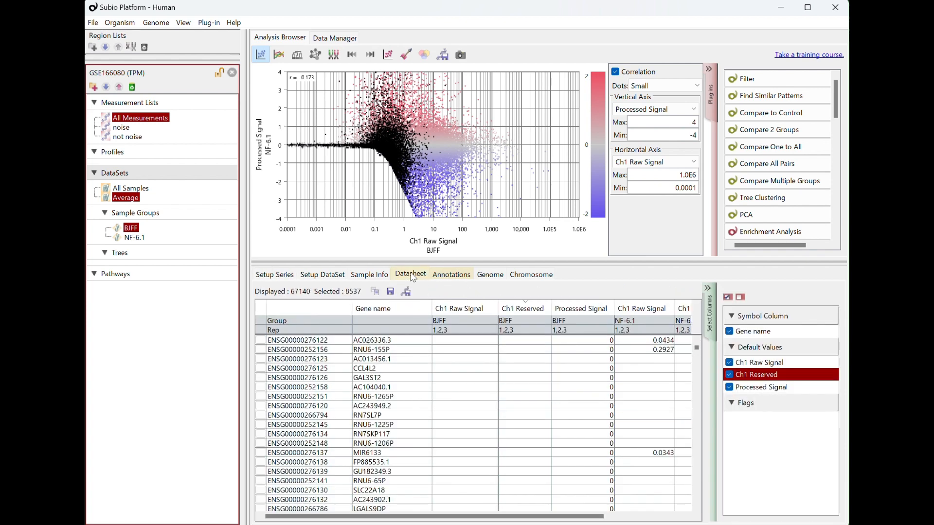
pyautogui.moveTo(515, 516); pyautogui.dragTo(593, 521)
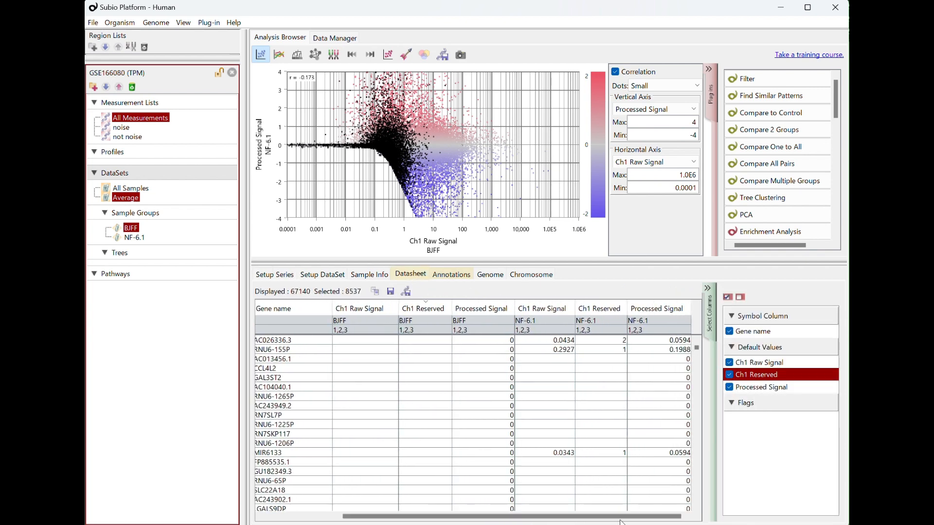